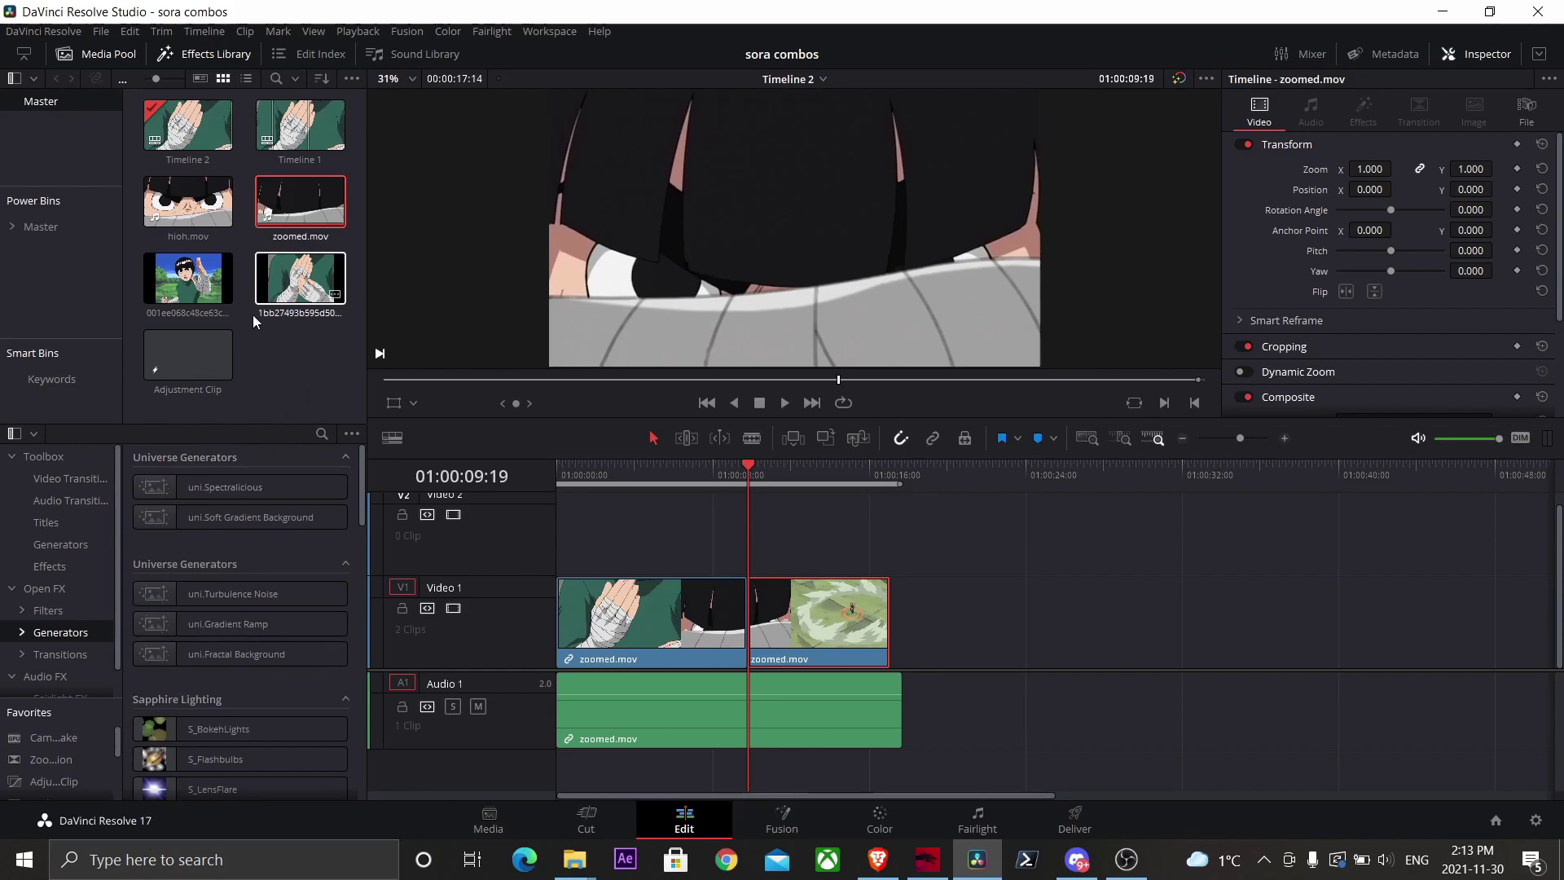
# Place an Adjustment Clip on V2 over the cut and open it in the Fusion page.
pyautogui.moveTo(57, 780); pyautogui.dragTo(702, 564)
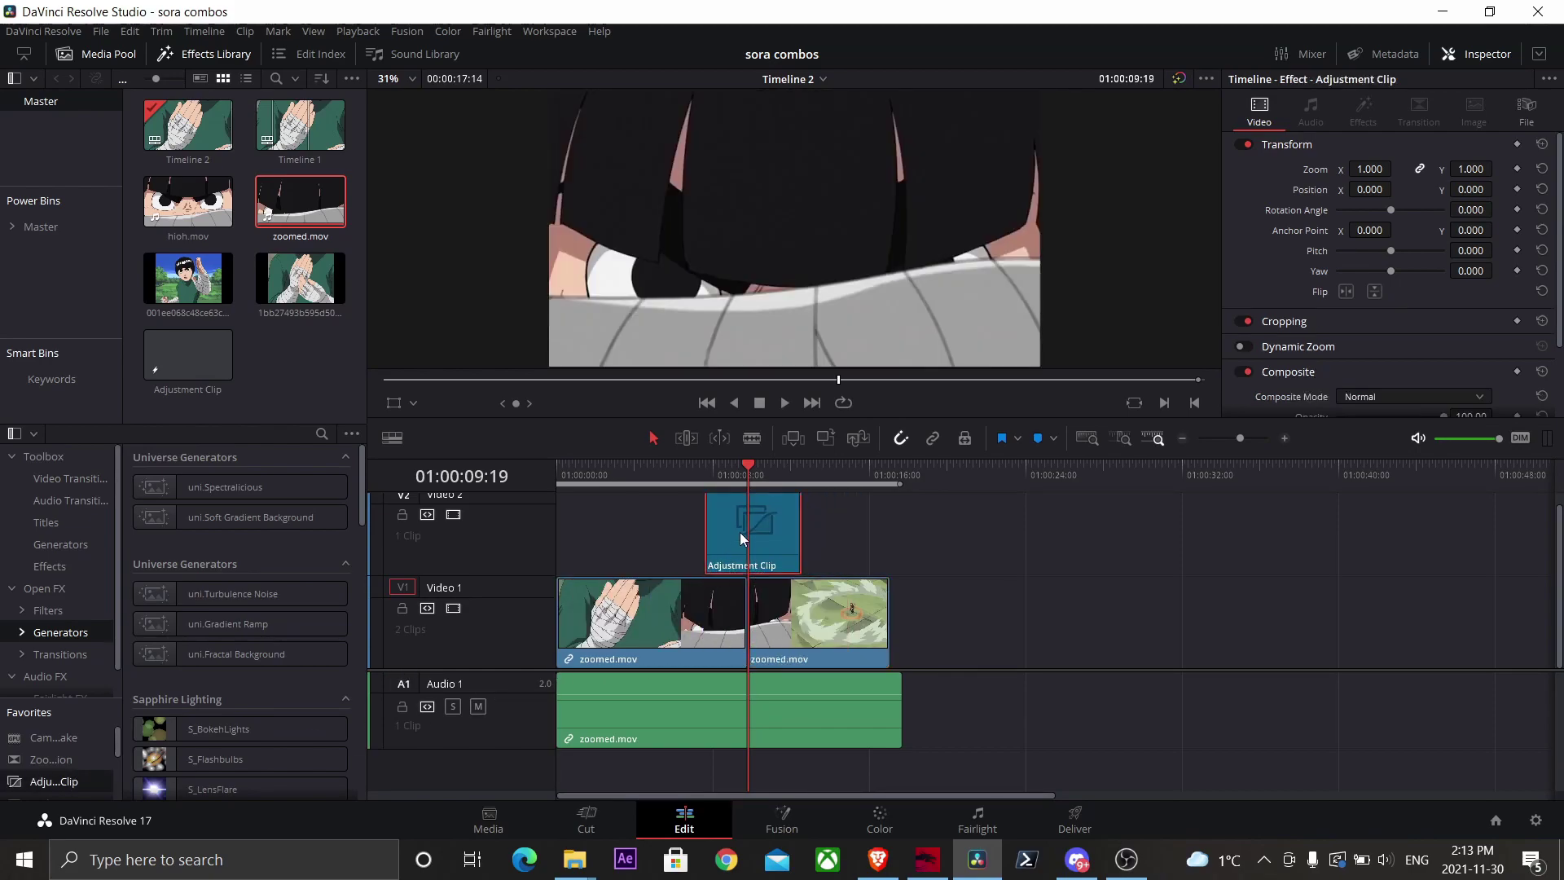
pyautogui.rightClick(740, 538)
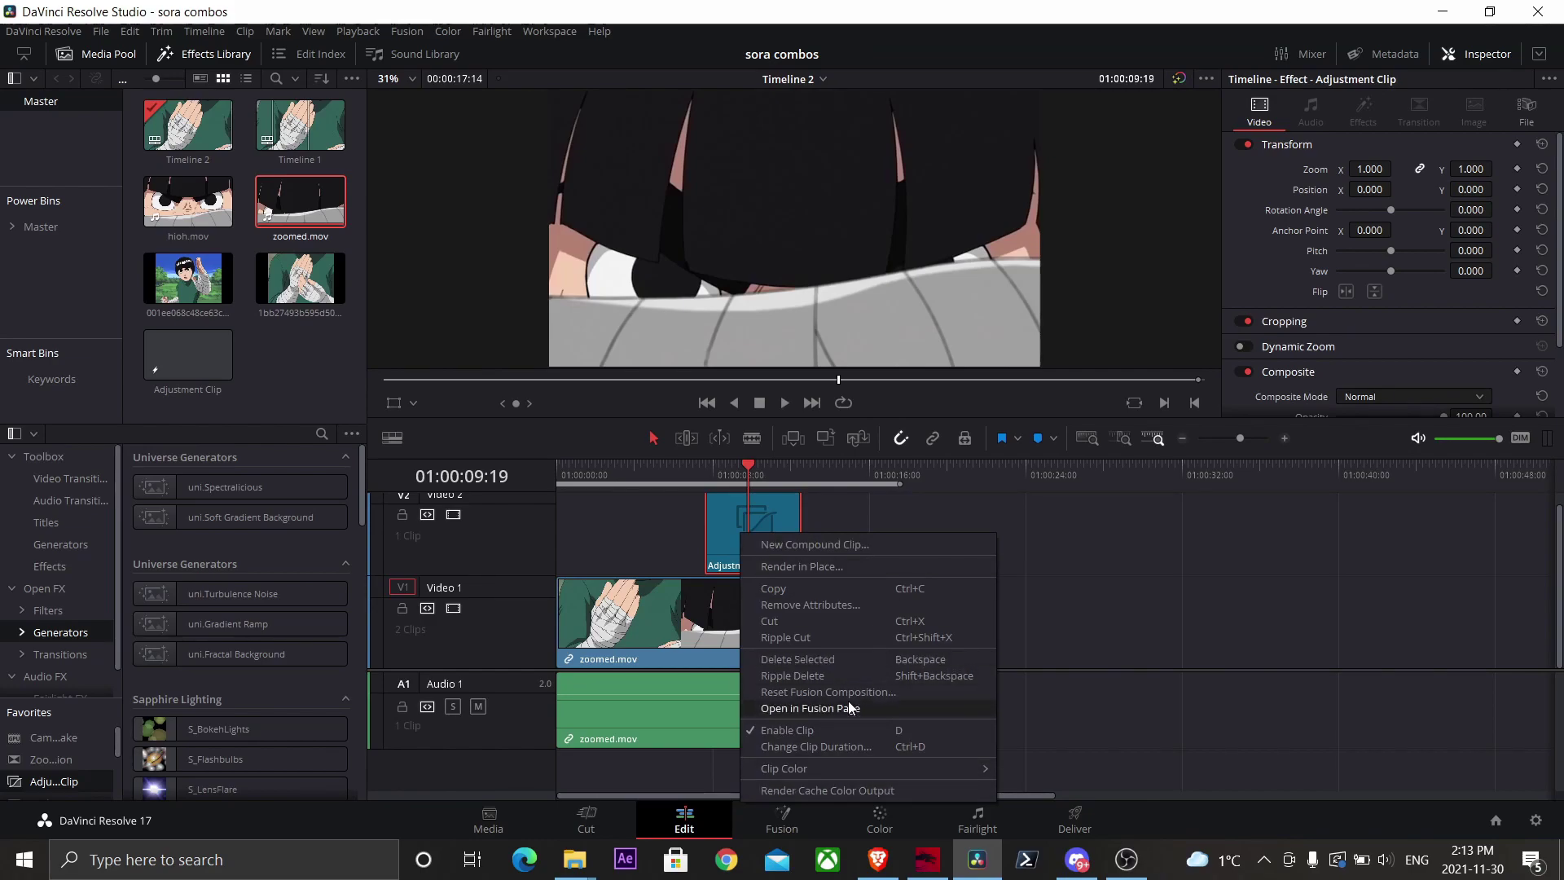
pyautogui.click(902, 699)
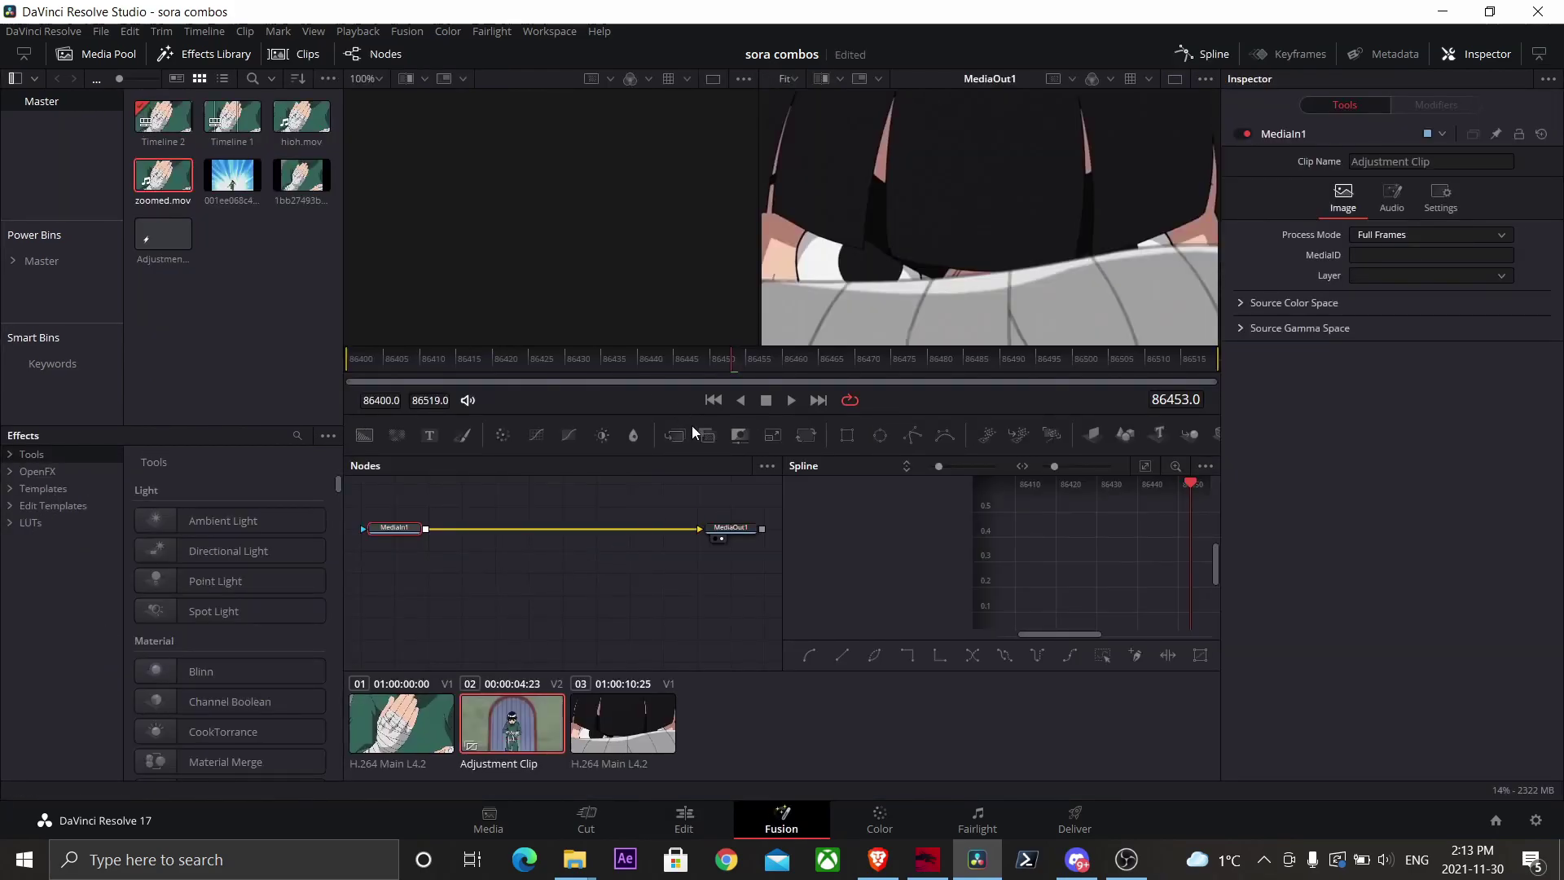
# Insert two Transform nodes between MediaIn1 and MediaOut1, then select Transform1 and scrub toward the cut.
pyautogui.moveTo(772, 435); pyautogui.dragTo(493, 526)
pyautogui.moveTo(773, 435); pyautogui.dragTo(588, 530)
pyautogui.click(508, 529)
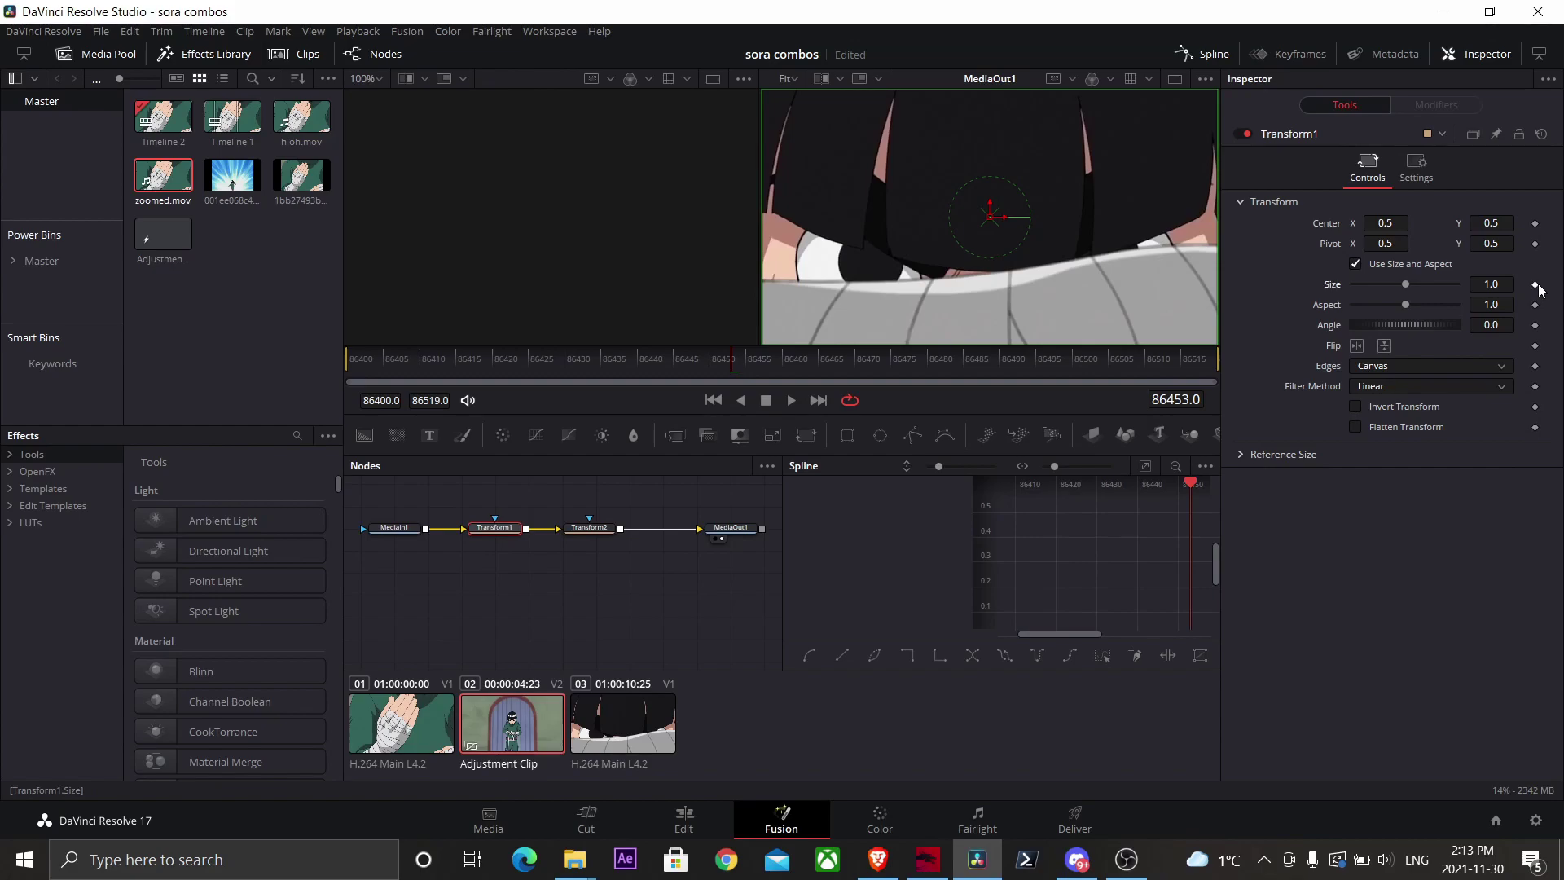
pyautogui.click(363, 354)
pyautogui.moveTo(362, 353); pyautogui.dragTo(664, 407)
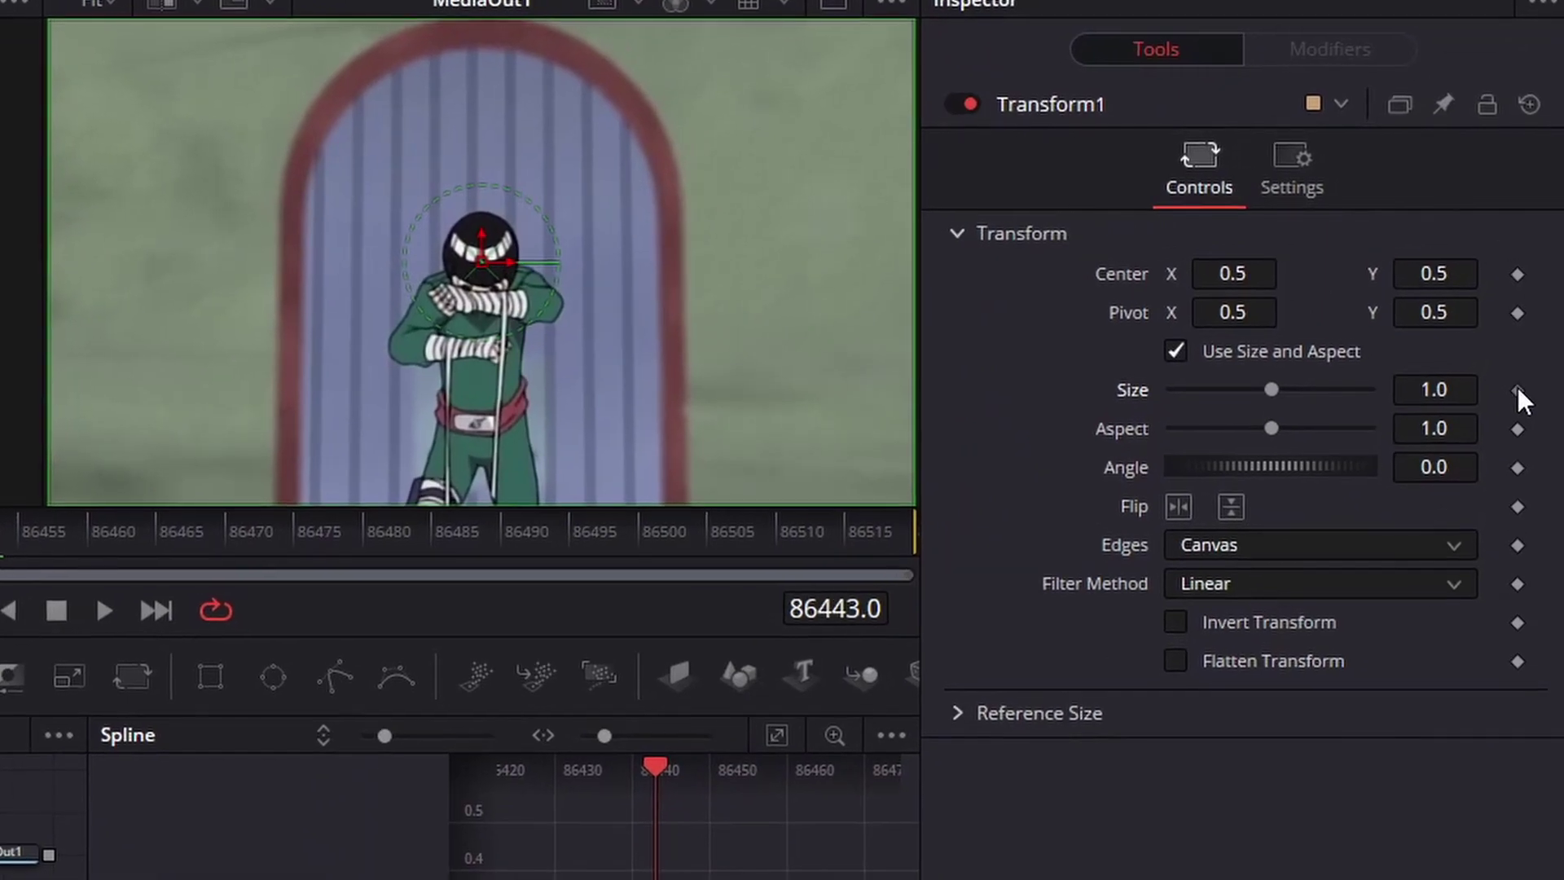
# Keyframe Transform1's Size at 1.0 around the cut, including frames 86452, 86453 and 86463.
pyautogui.click(1526, 340)
pyautogui.click(262, 451)
pyautogui.moveTo(256, 453); pyautogui.dragTo(340, 462)
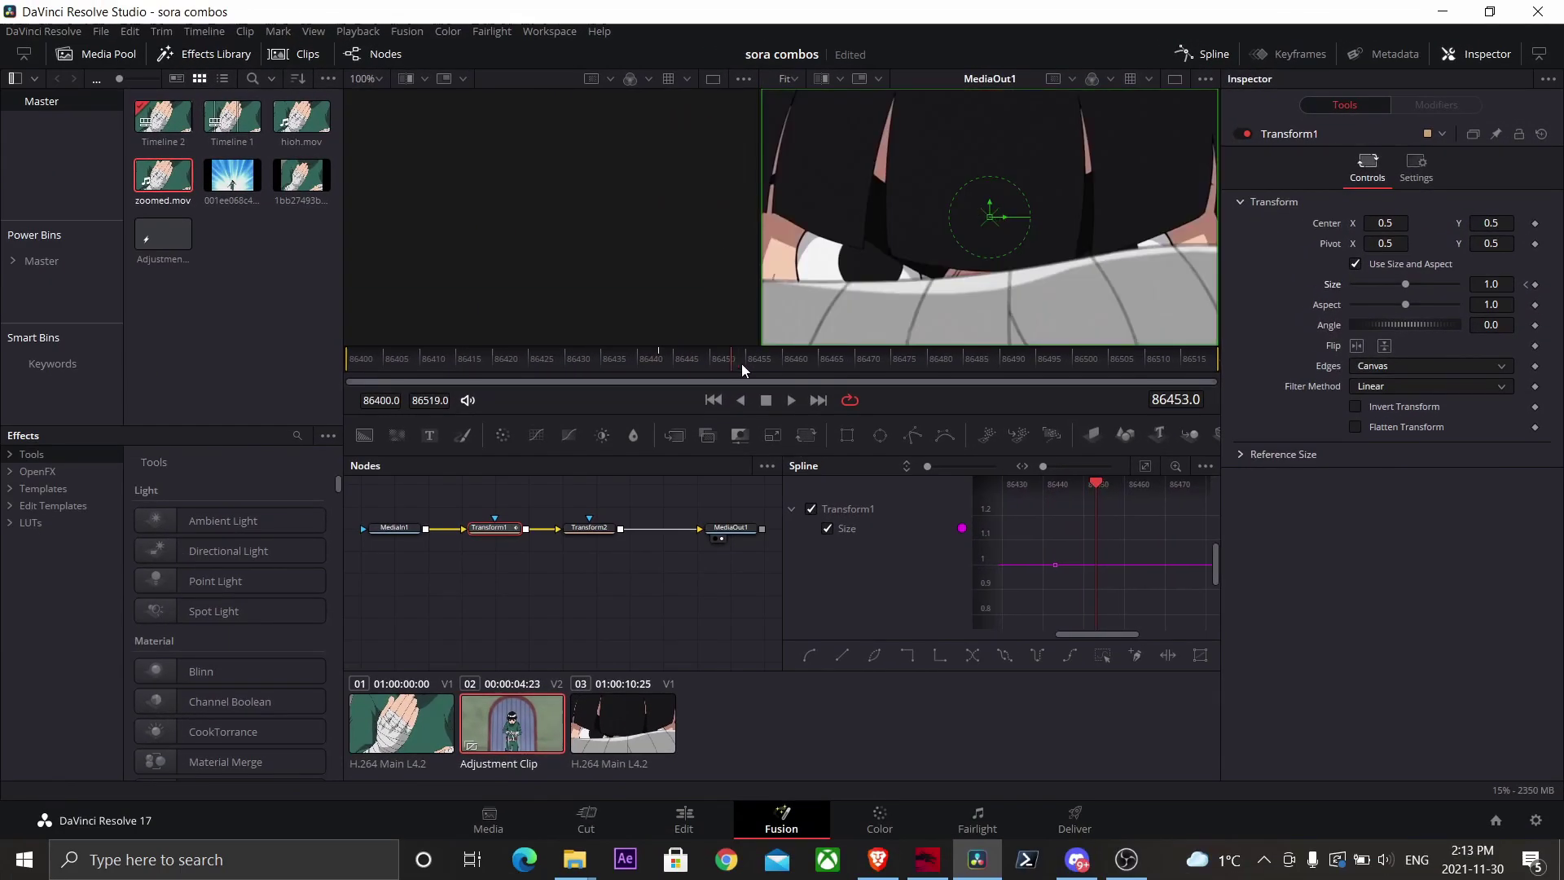
pyautogui.press('Left')
pyautogui.press('Left')
pyautogui.click(1536, 287)
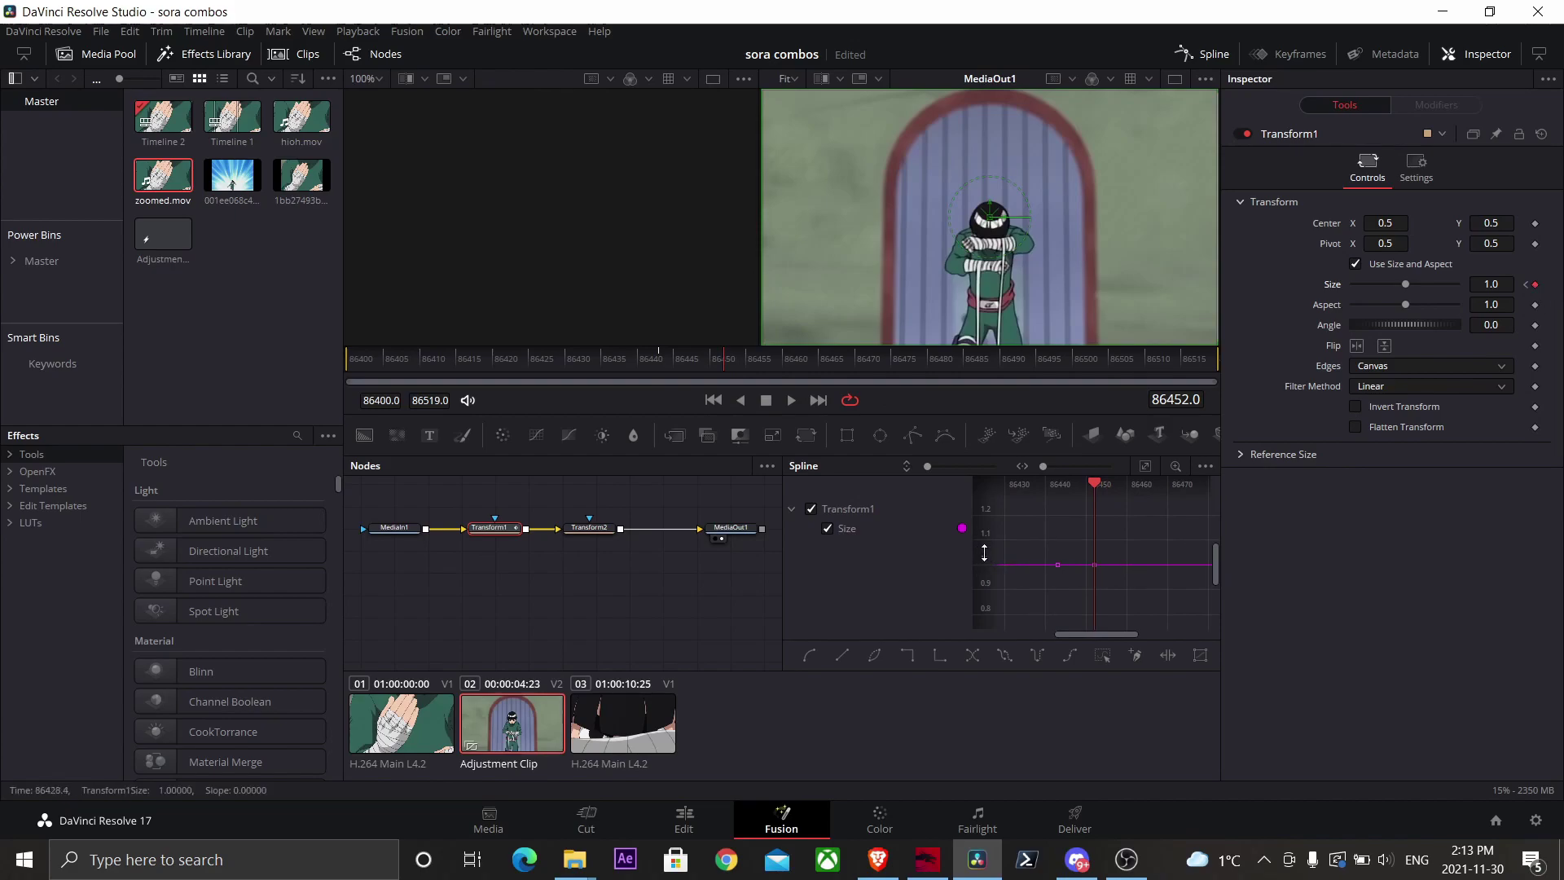
pyautogui.press('Right')
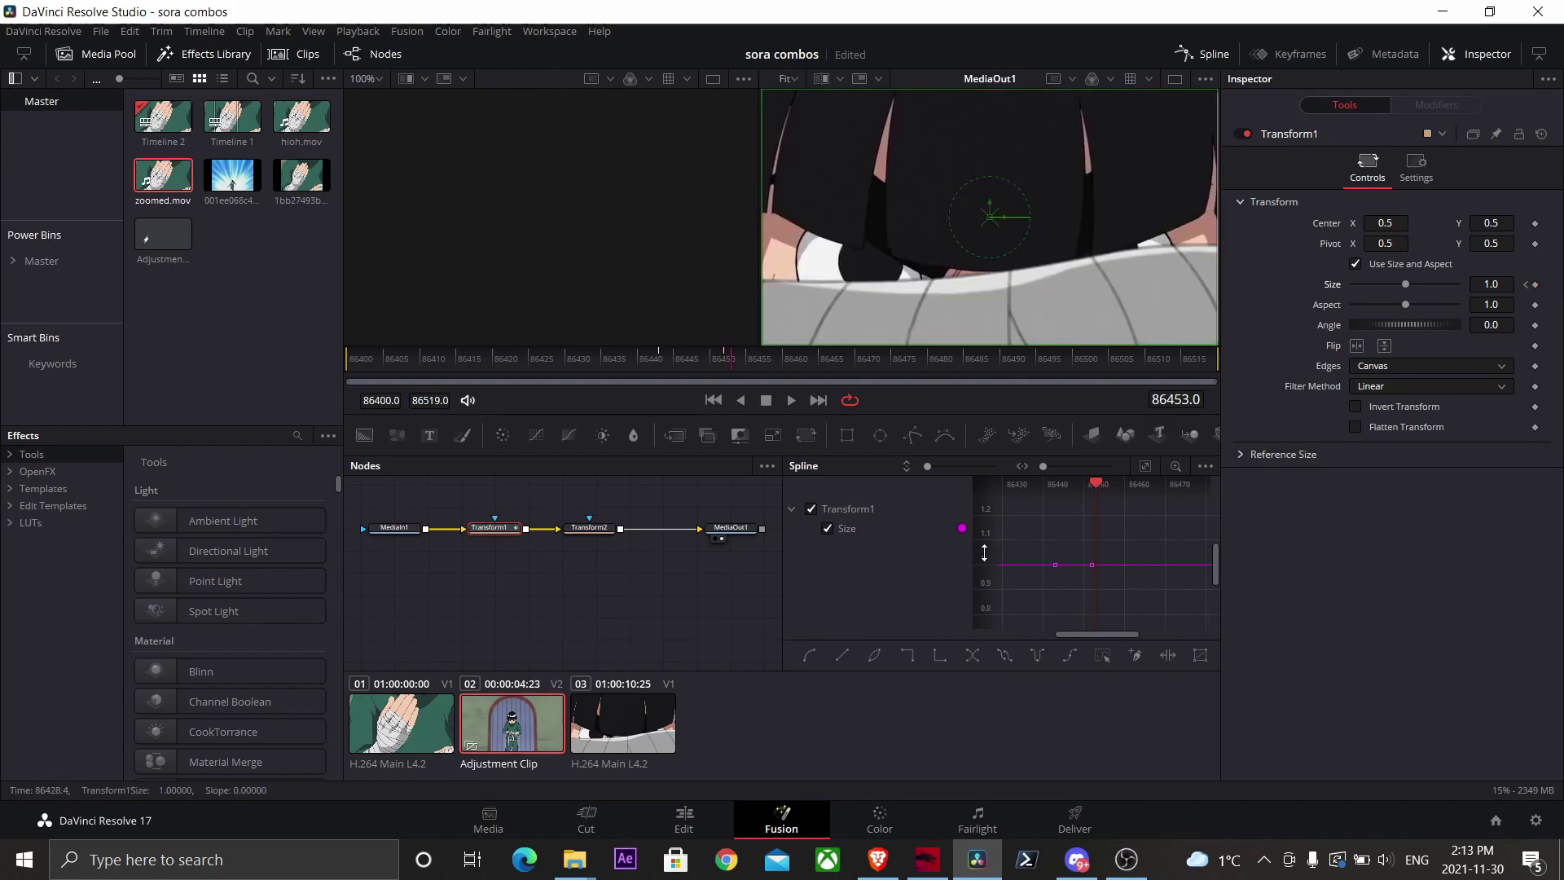
pyautogui.click(1536, 286)
pyautogui.press('Right')
pyautogui.press('Right')
pyautogui.press('Right')
pyautogui.press('Right')
pyautogui.press('Right')
pyautogui.press('Right')
pyautogui.press('Right')
pyautogui.press('Right')
pyautogui.press('Right')
pyautogui.press('Right')
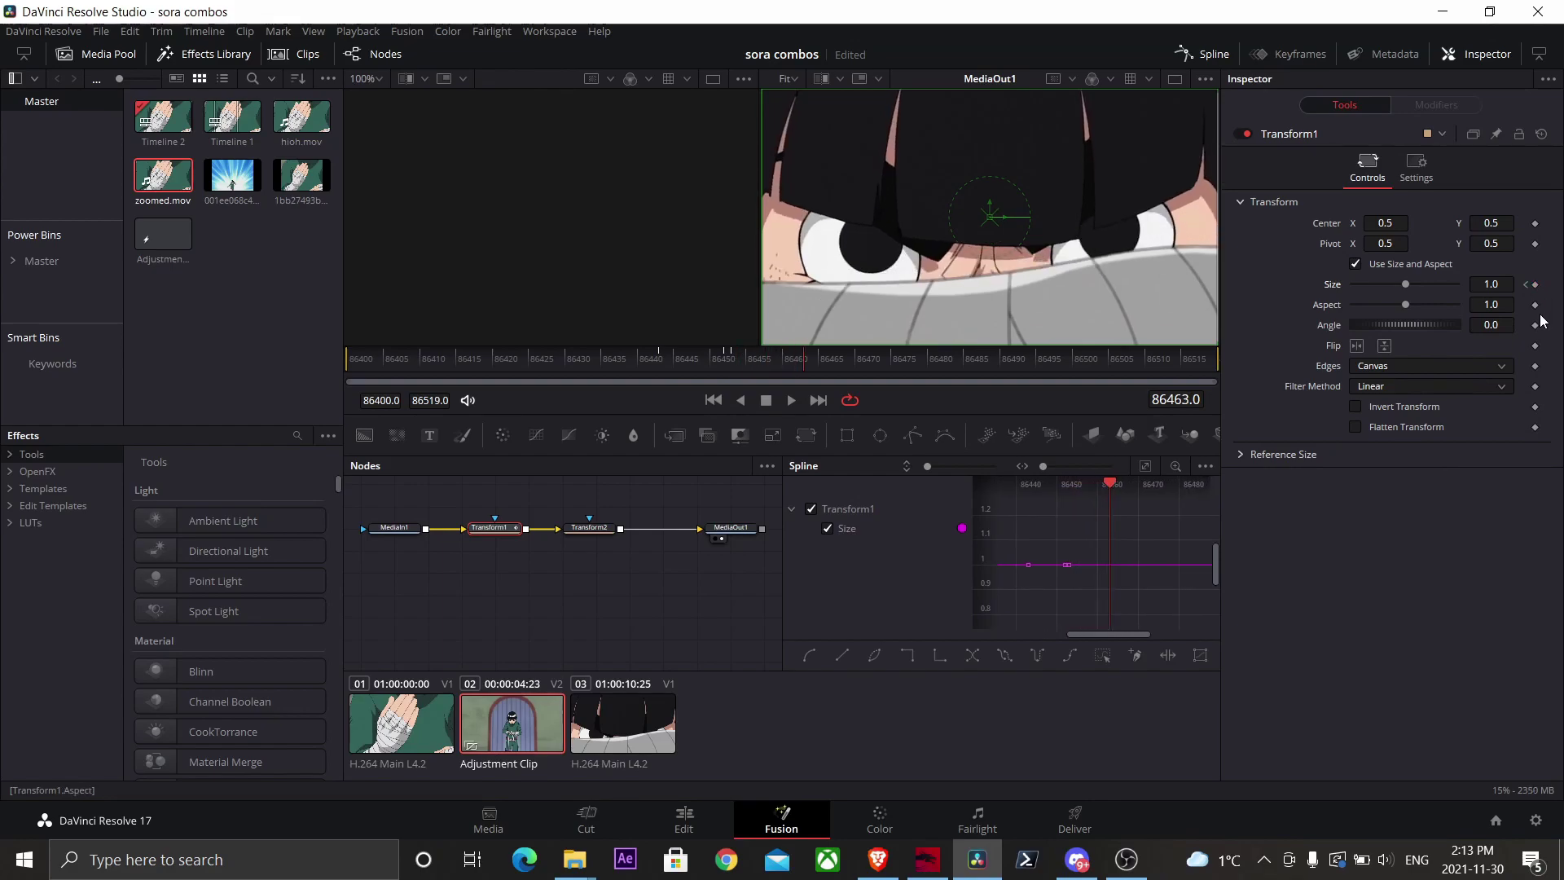
pyautogui.click(1535, 285)
# Set Transform1's Size to 5.0 and Pivot Y to 0.42 at frame 86452.
pyautogui.moveTo(736, 374)
pyautogui.mouseDown()
pyautogui.moveTo(663, 359)
pyautogui.moveTo(769, 341)
pyautogui.moveTo(729, 363)
pyautogui.mouseUp()
pyautogui.moveTo(1415, 285)
pyautogui.mouseDown()
pyautogui.moveTo(1484, 290)
pyautogui.moveTo(1475, 244)
pyautogui.moveTo(1431, 299)
pyautogui.mouseUp()
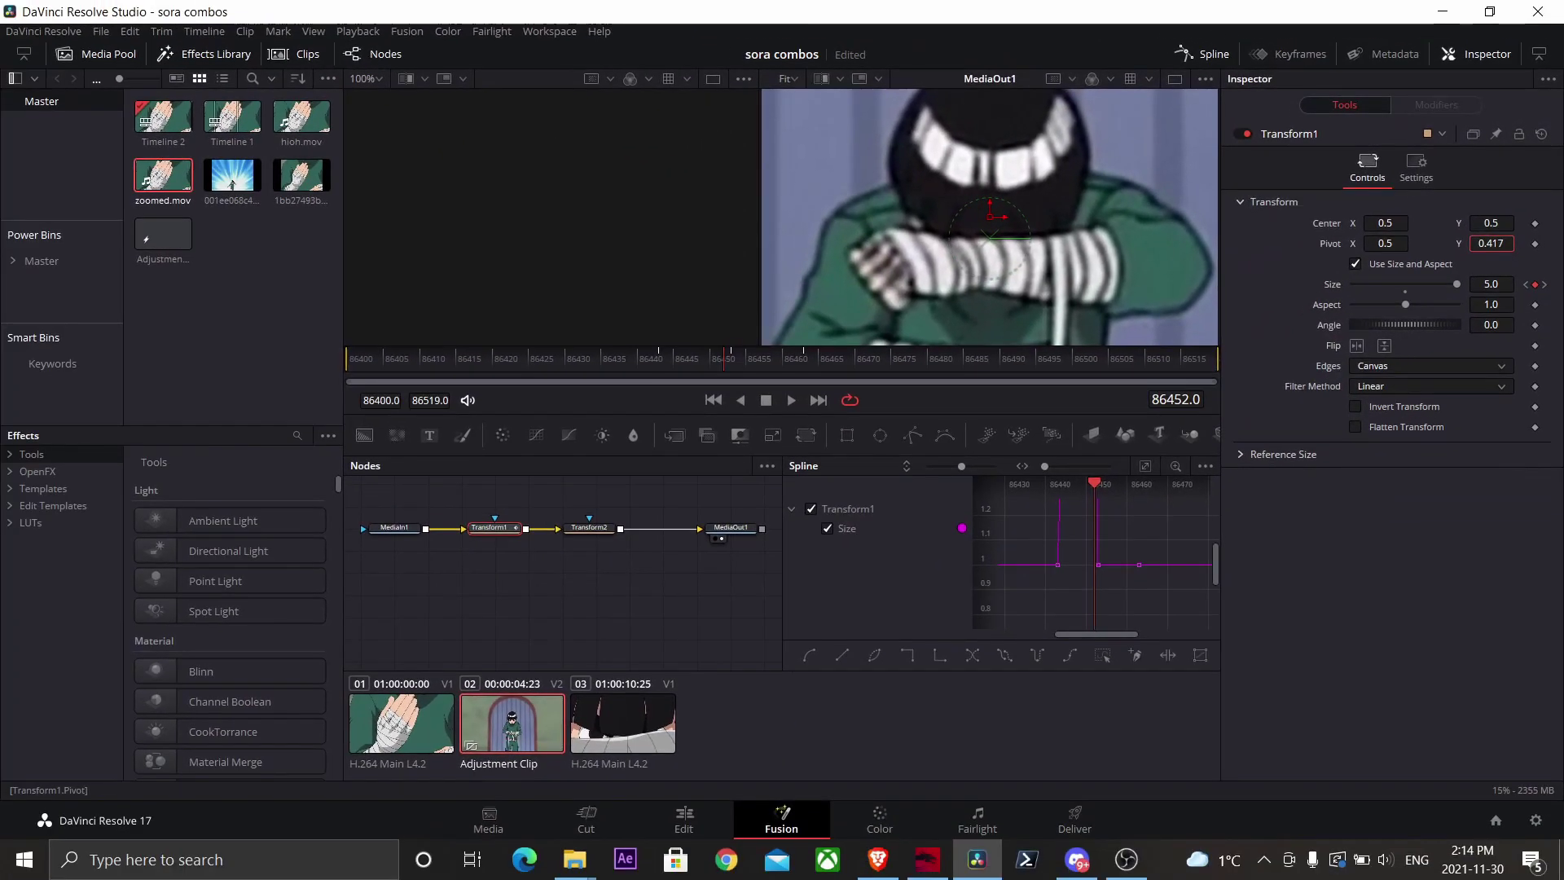
pyautogui.moveTo(1491, 244); pyautogui.dragTo(1492, 243)
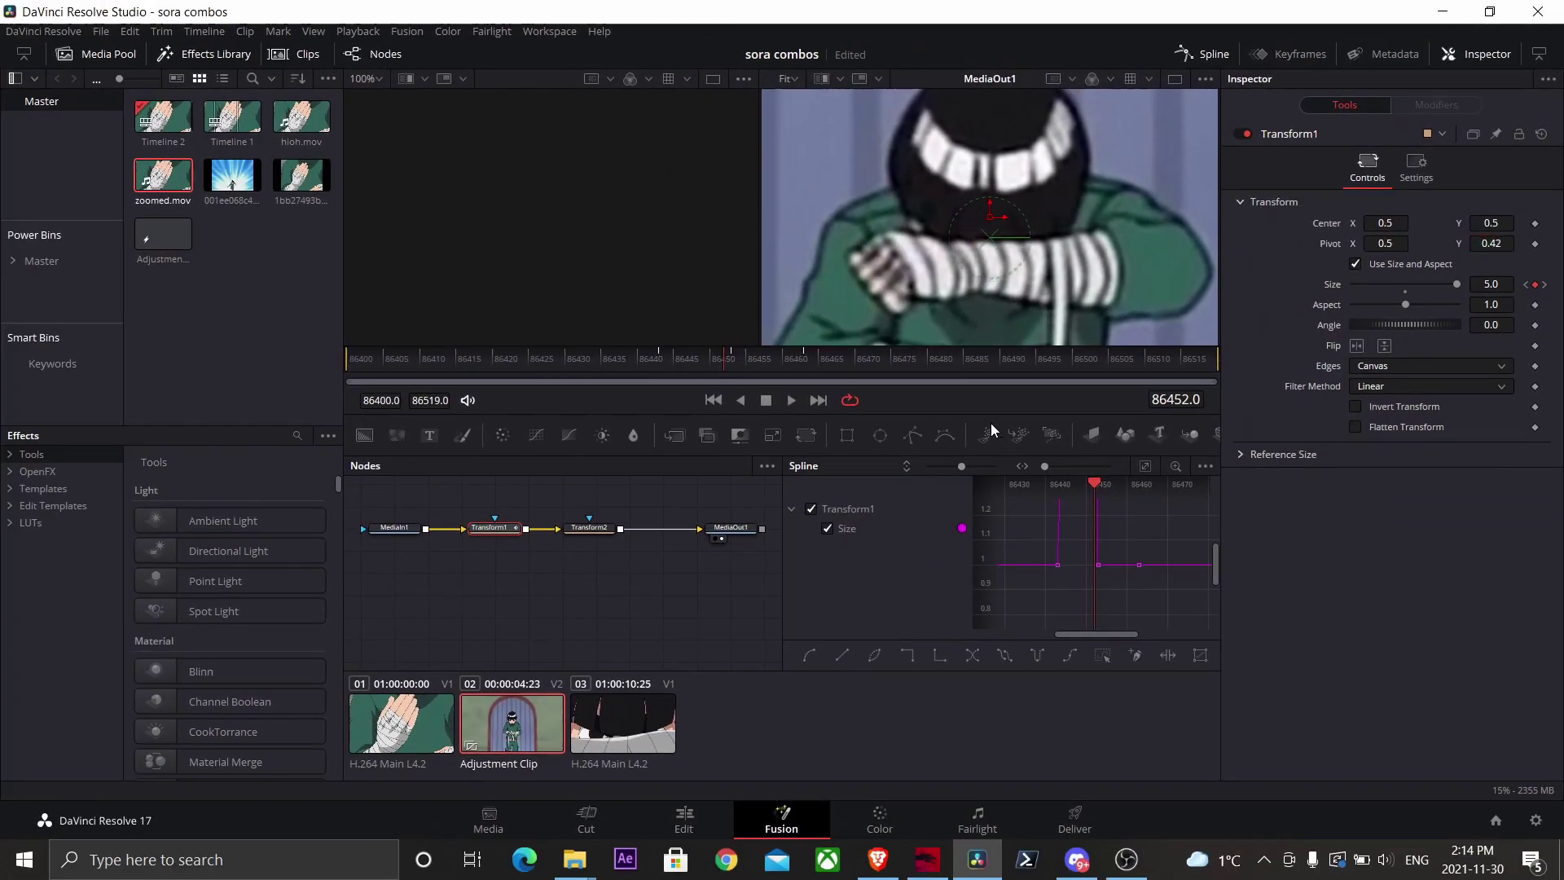
# Drop Size to 0.53 at frame 86453 and confirm it reads 1.0 at frame 86463.
pyautogui.click(1545, 284)
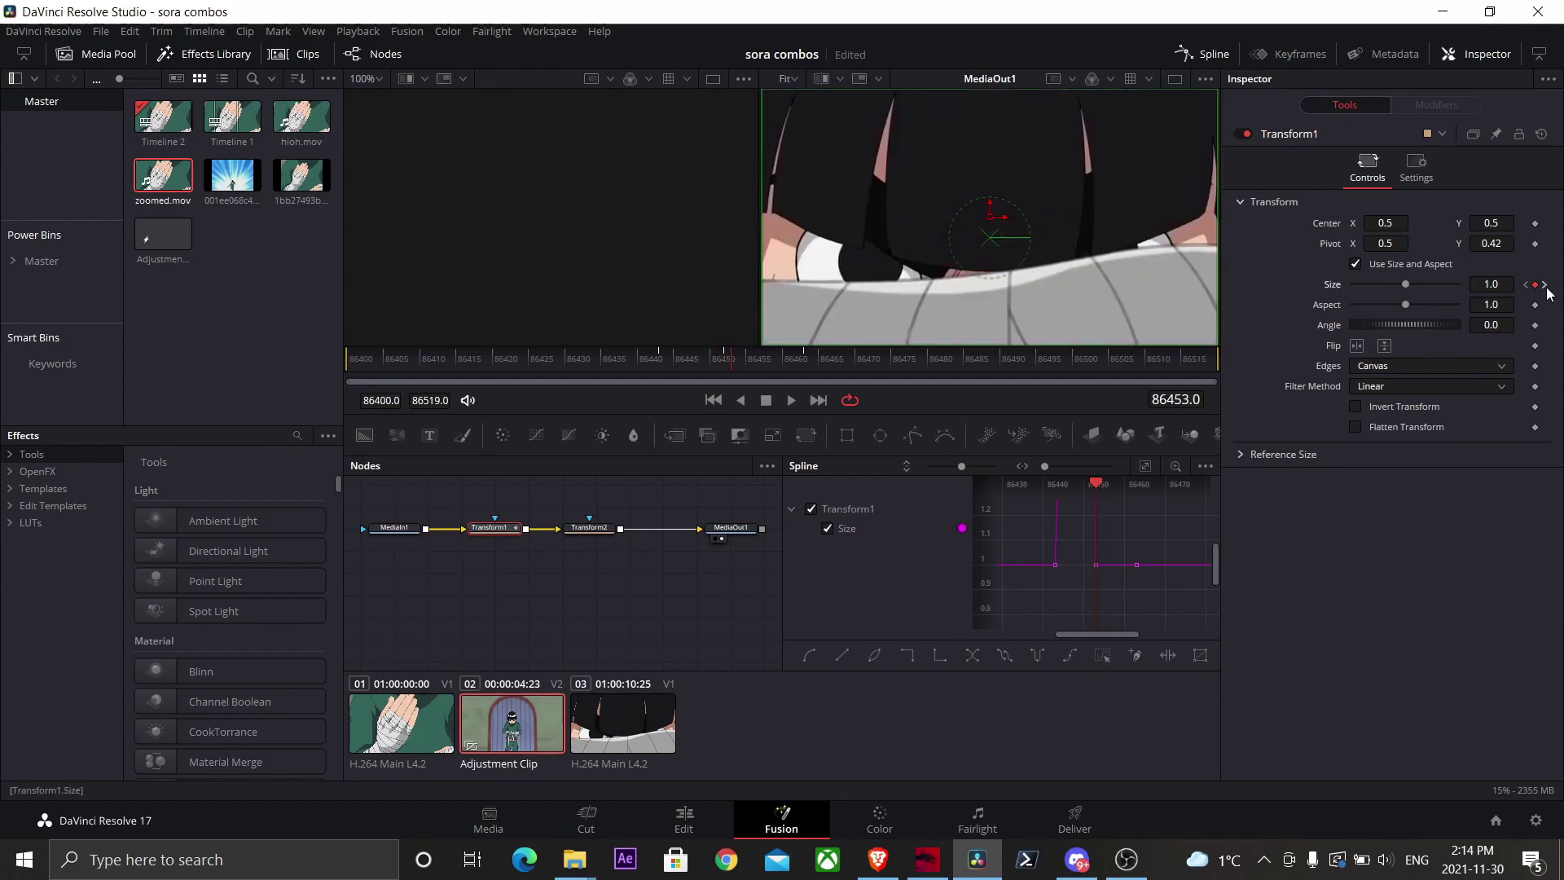
pyautogui.moveTo(1410, 287); pyautogui.dragTo(1385, 287)
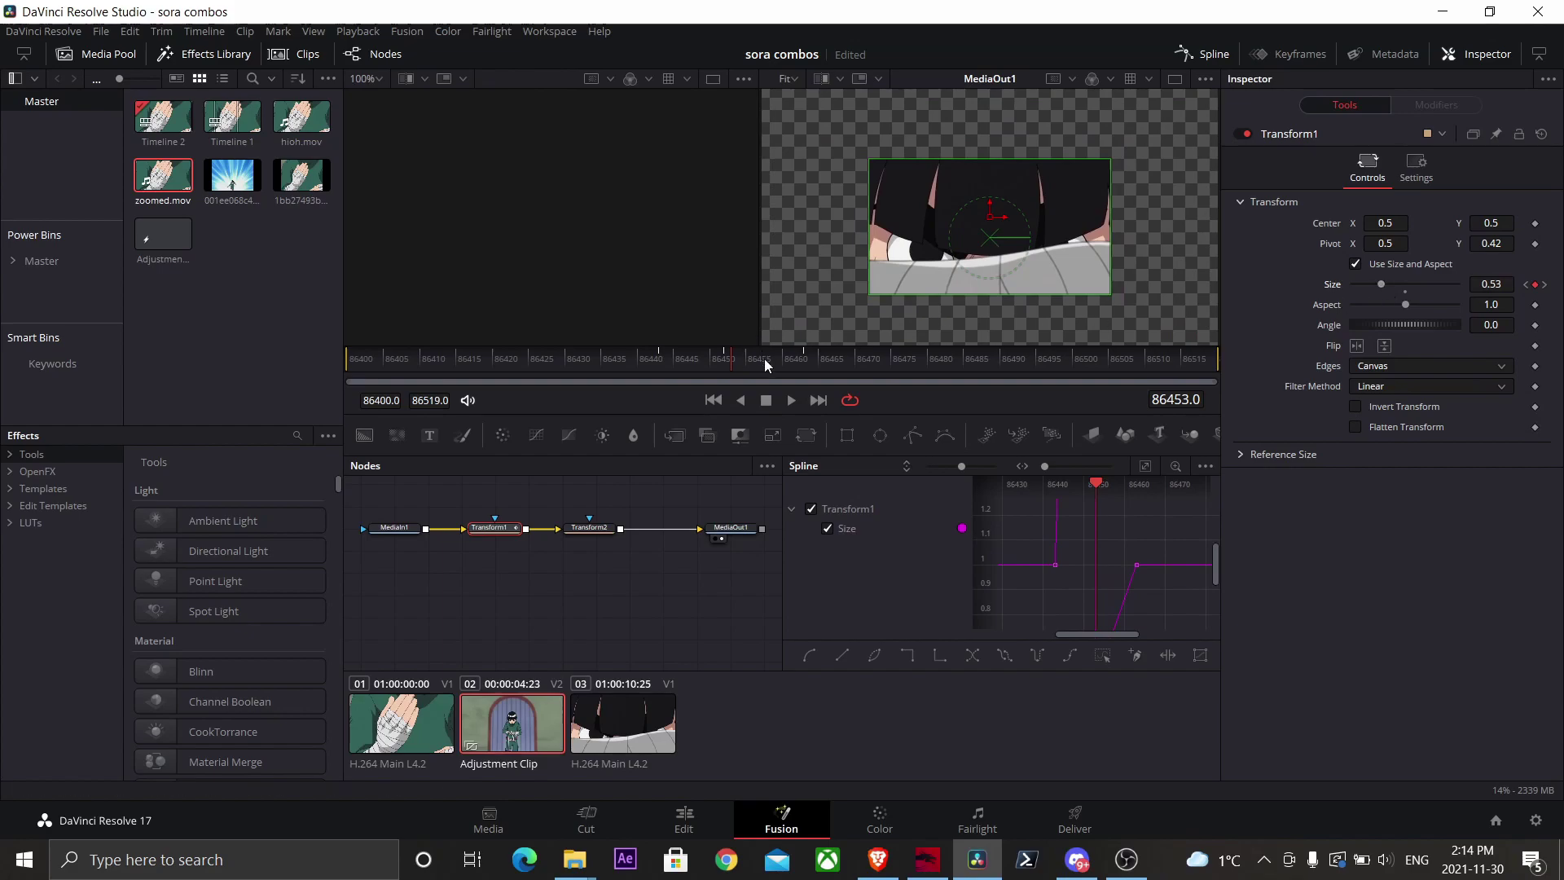
pyautogui.moveTo(757, 360); pyautogui.dragTo(810, 371)
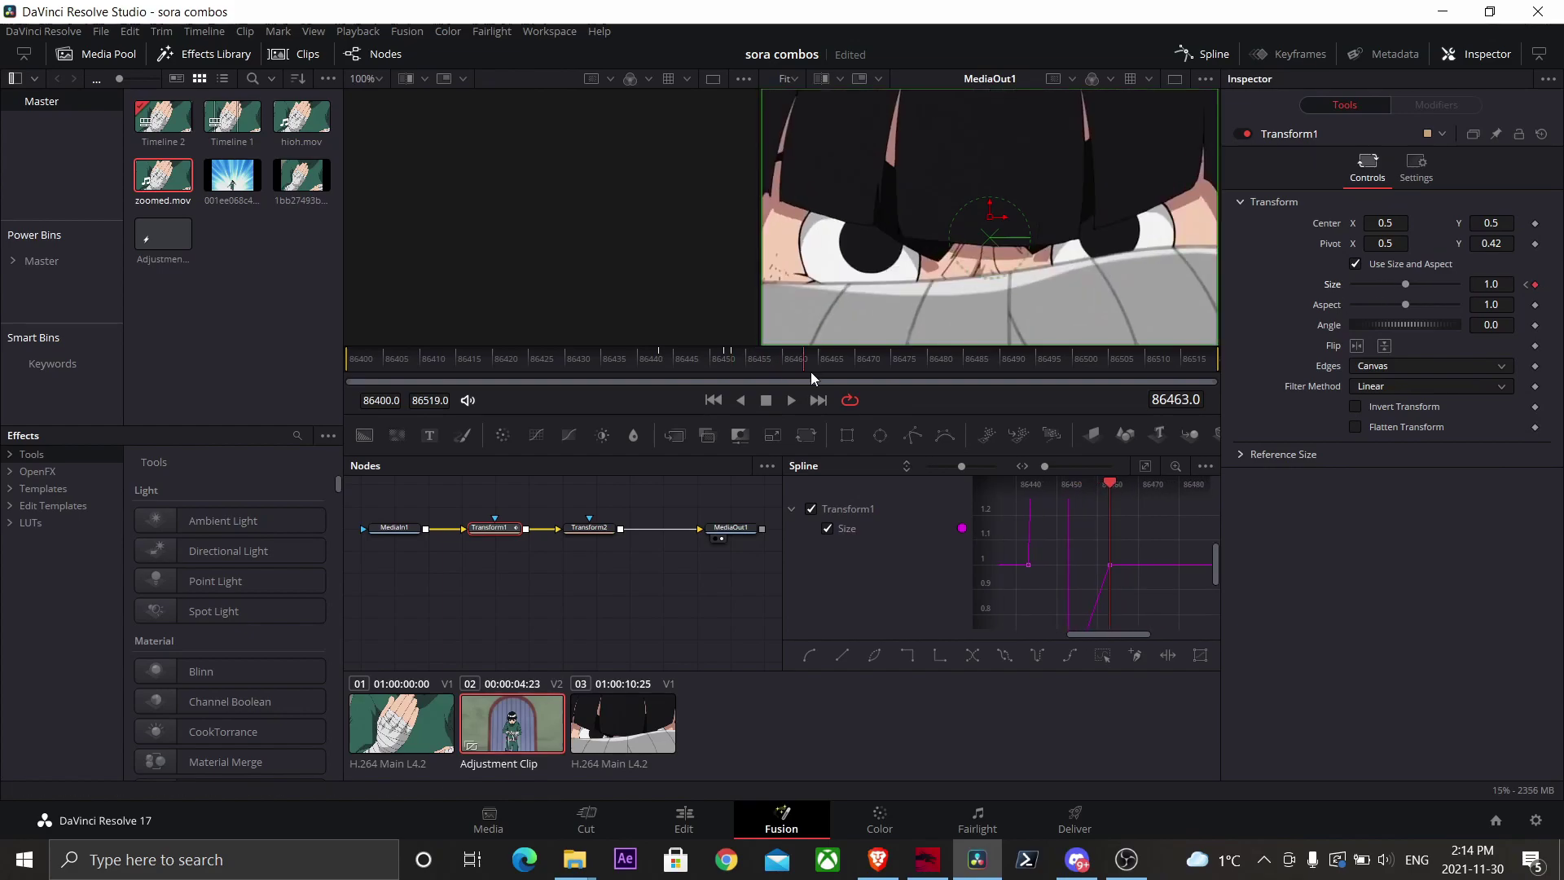
# Fit the Size spline, smooth all its keyframes, and steepen the rise into the peak.
pyautogui.click(1146, 466)
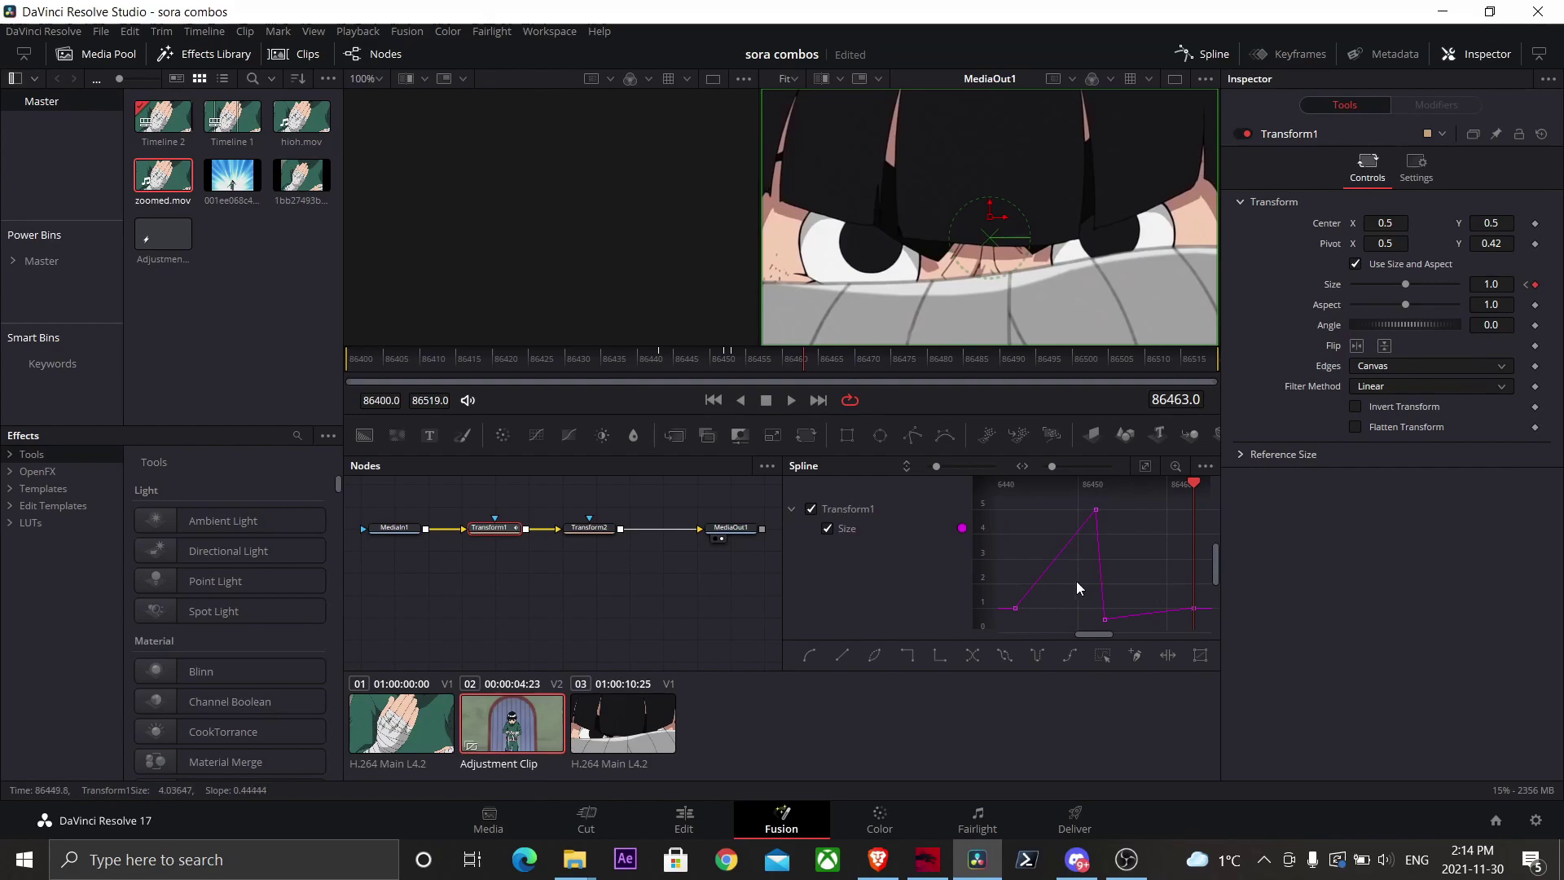
pyautogui.hotkey('ctrl', 'a')
pyautogui.hotkey('shift', 's')
pyautogui.moveTo(1043, 609); pyautogui.dragTo(1078, 610)
pyautogui.moveTo(1067, 509); pyautogui.dragTo(1080, 607)
# Reshape the dip after the peak and move a keyframe earlier to about frame 86458.
pyautogui.scroll(-1, 1117, 598)
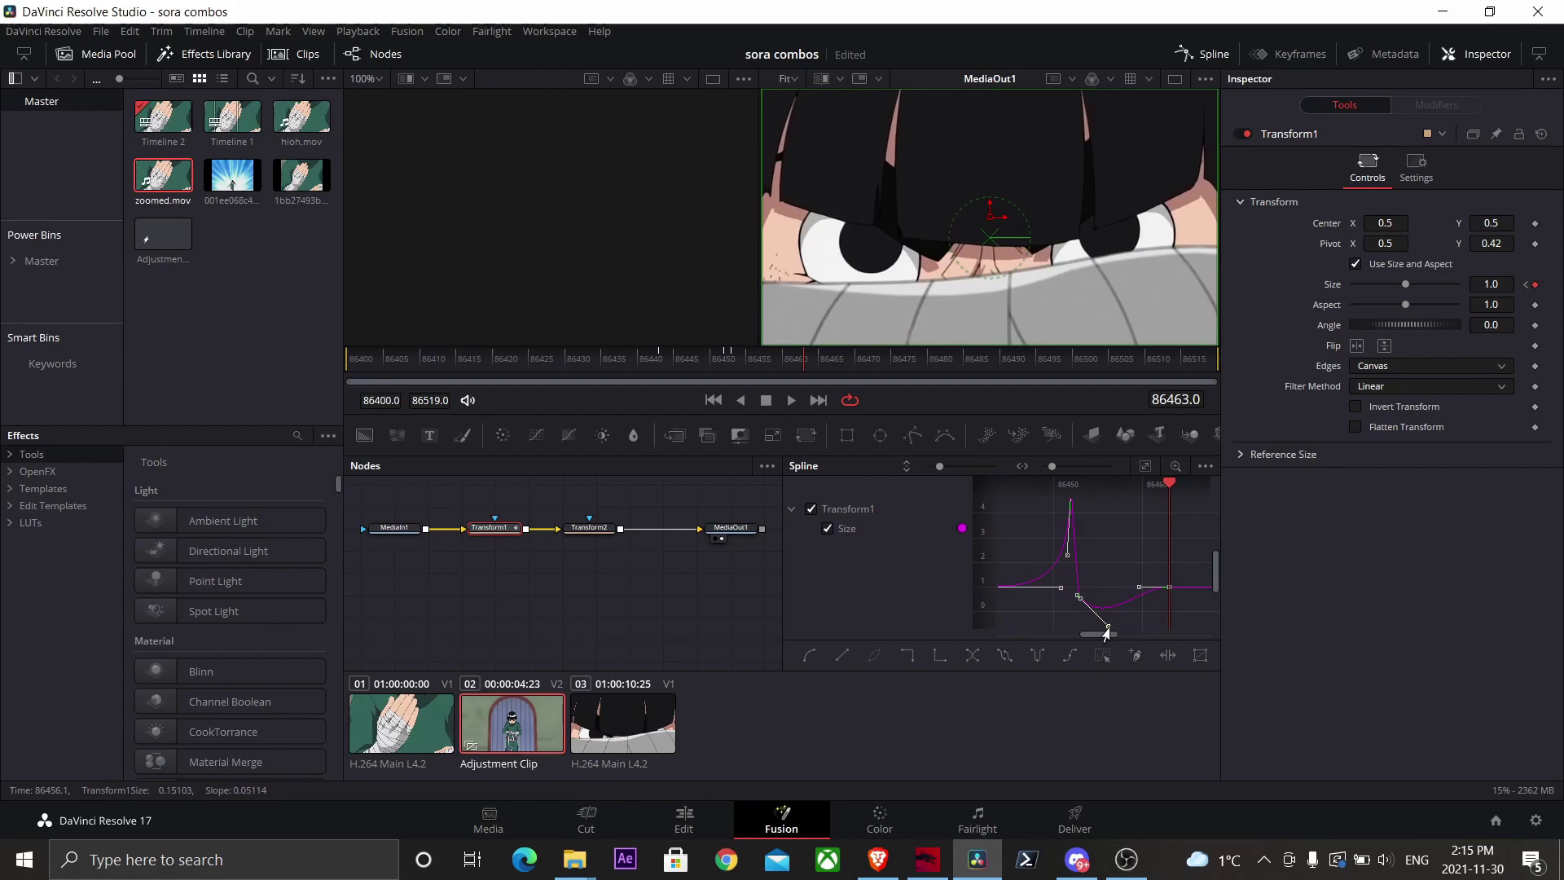
pyautogui.moveTo(1108, 629); pyautogui.dragTo(1099, 596)
pyautogui.moveTo(1099, 596); pyautogui.dragTo(1081, 597)
pyautogui.moveTo(1136, 591); pyautogui.dragTo(1119, 591)
pyautogui.moveTo(1044, 611); pyautogui.dragTo(1135, 610)
# Preview the transition, then set Transform1's Edges mode to Mirror.
pyautogui.click(541, 355)
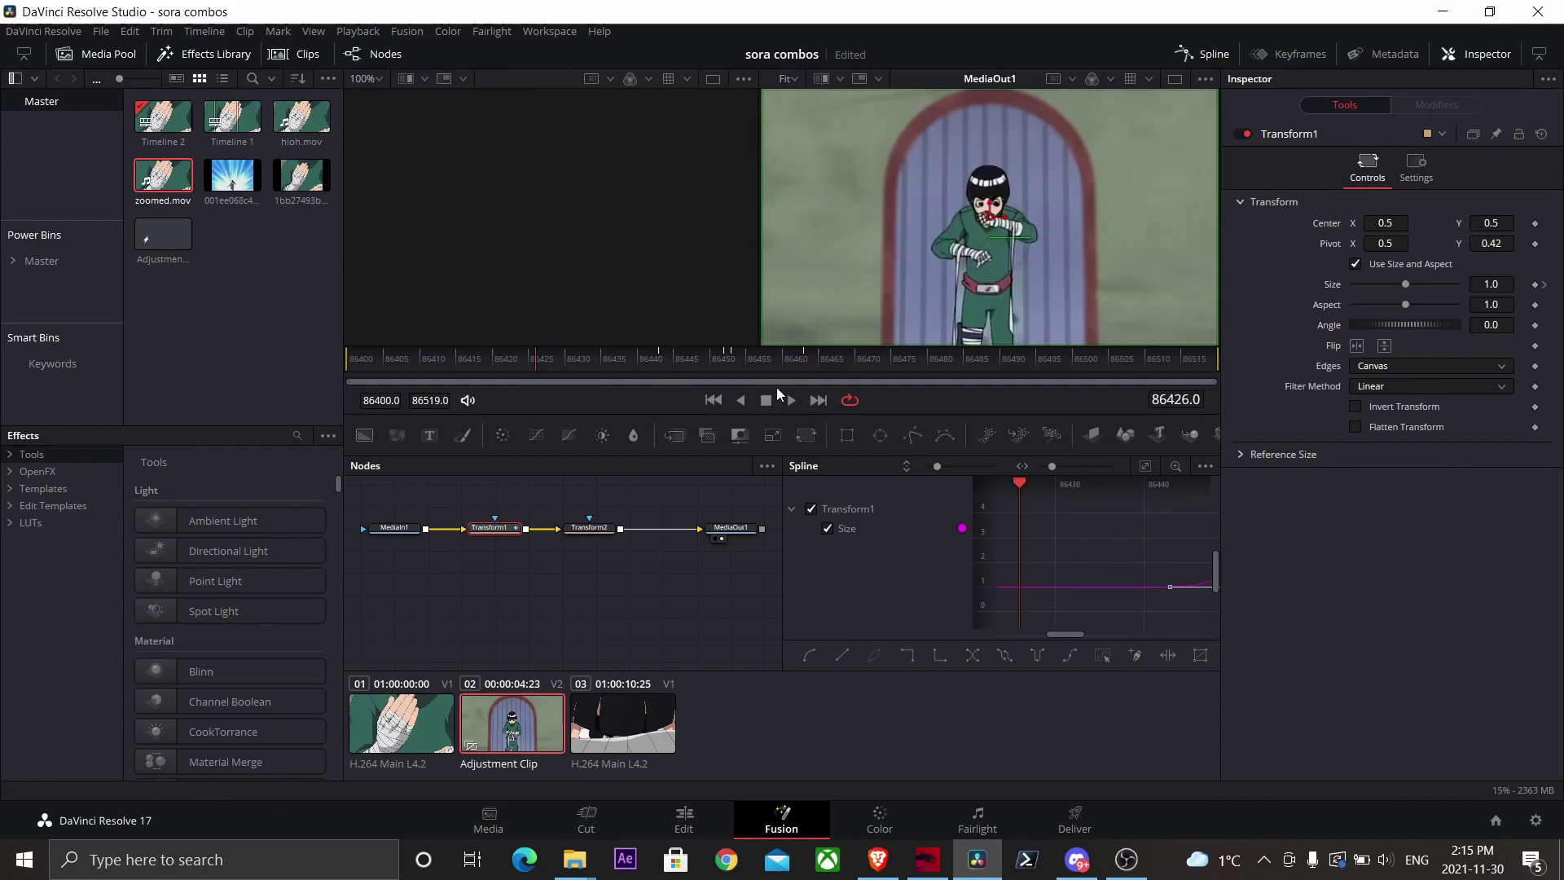
pyautogui.click(791, 400)
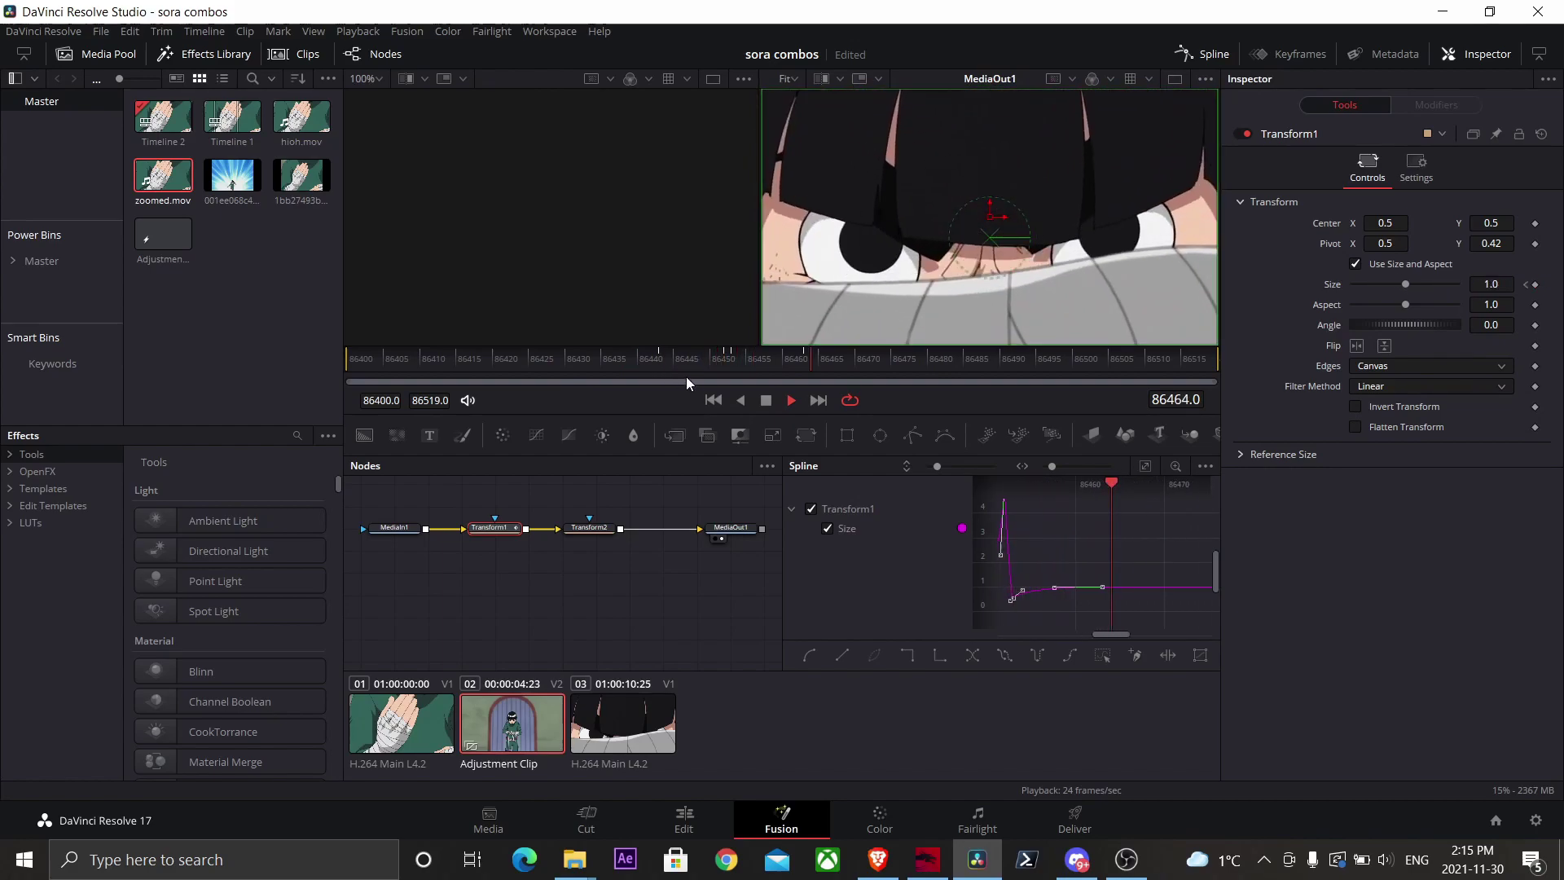
pyautogui.click(640, 358)
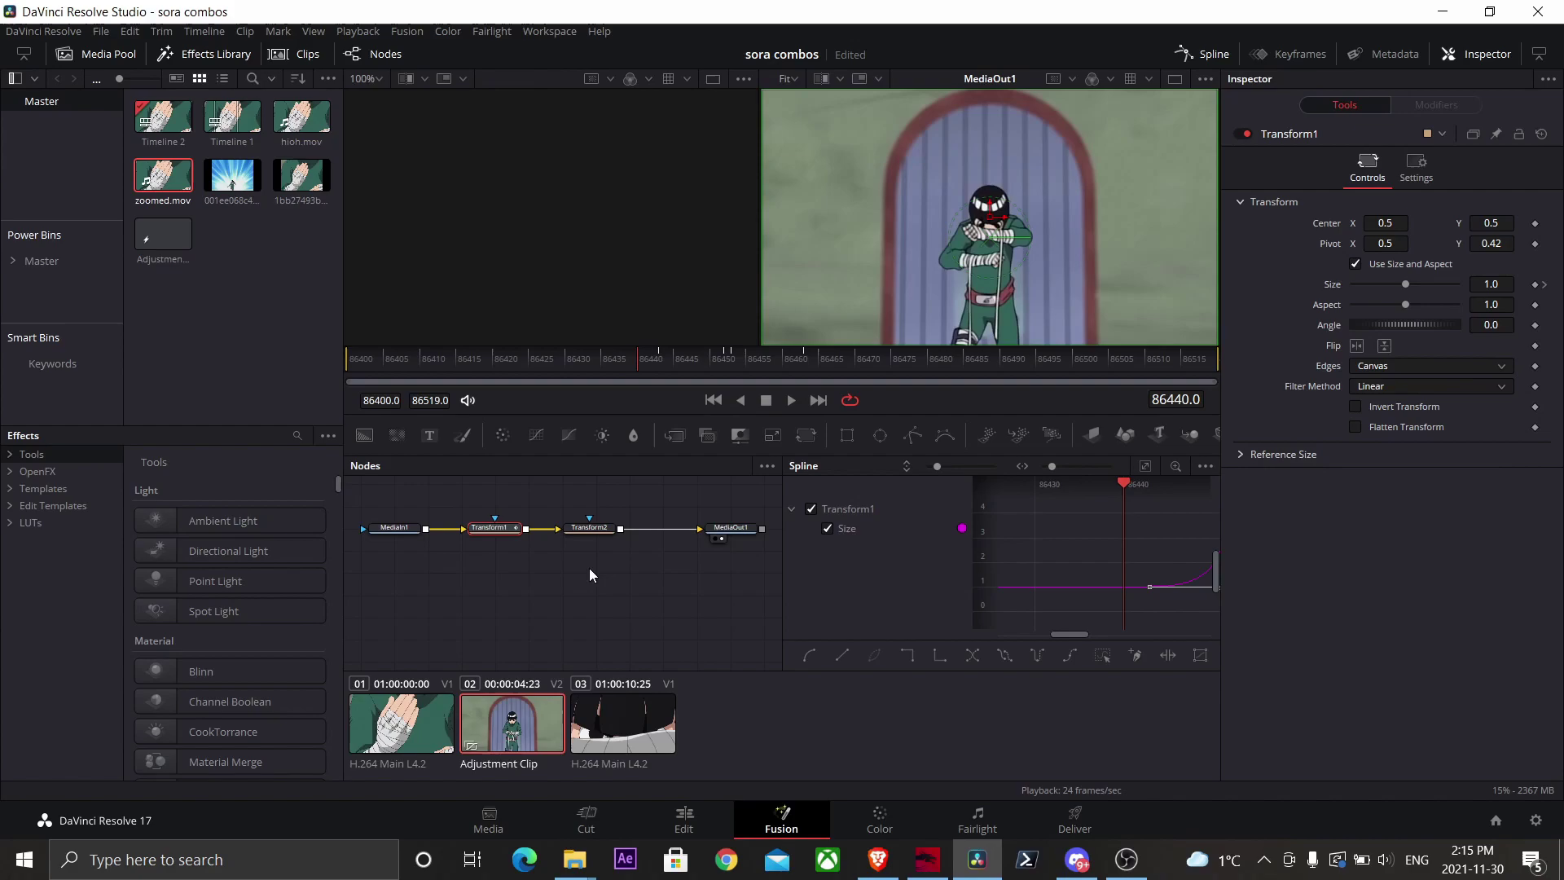
pyautogui.click(1440, 365)
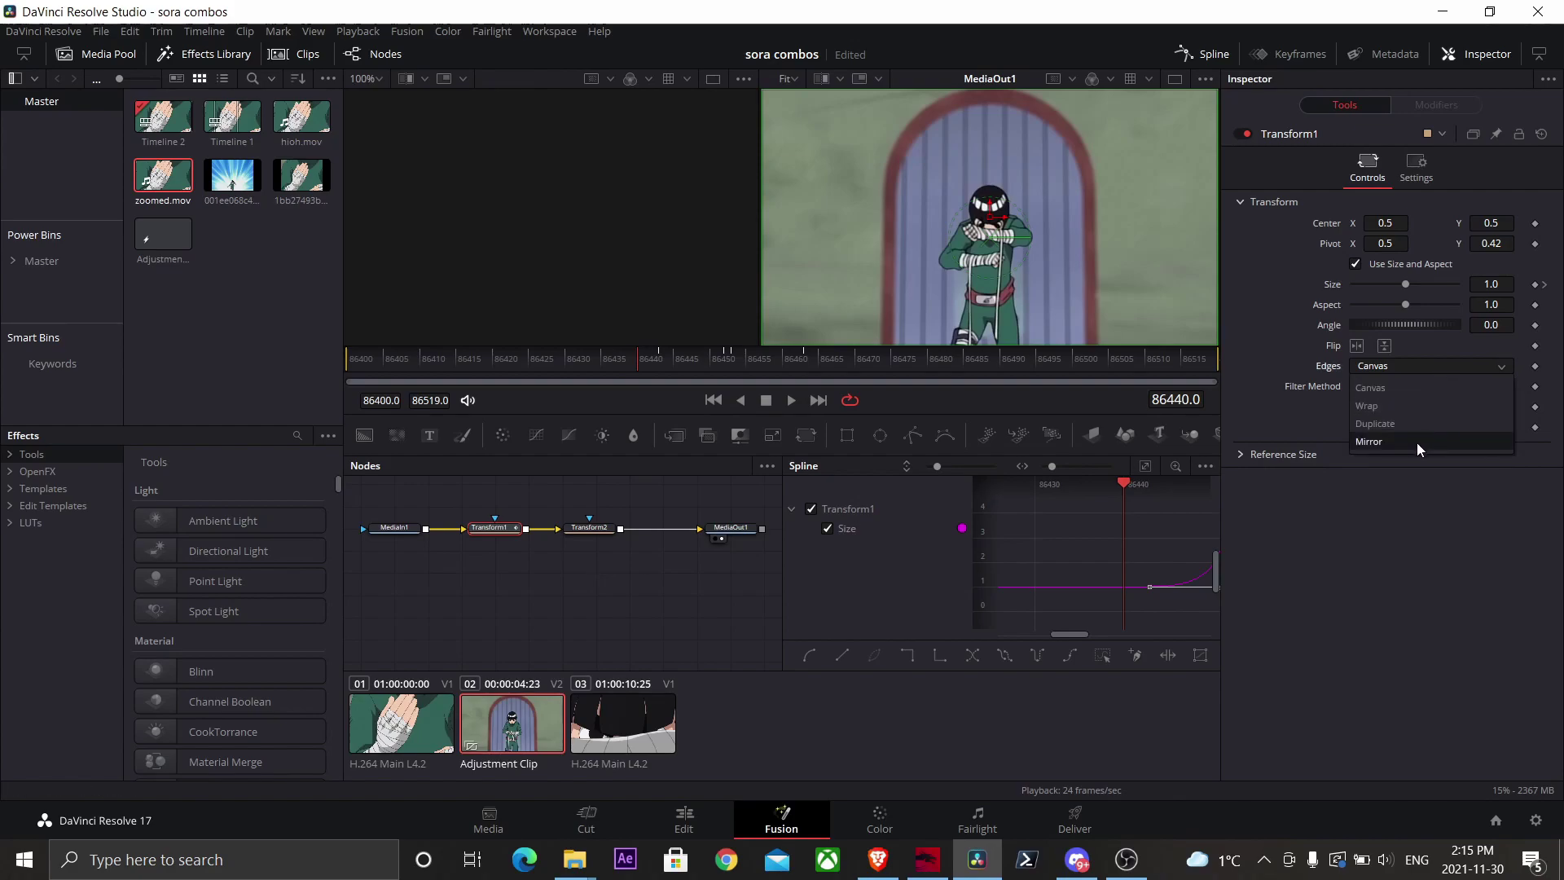
pyautogui.click(1415, 442)
# Replay the mirrored-edge transition from frame 86440 and stop before the cut.
pyautogui.click(791, 400)
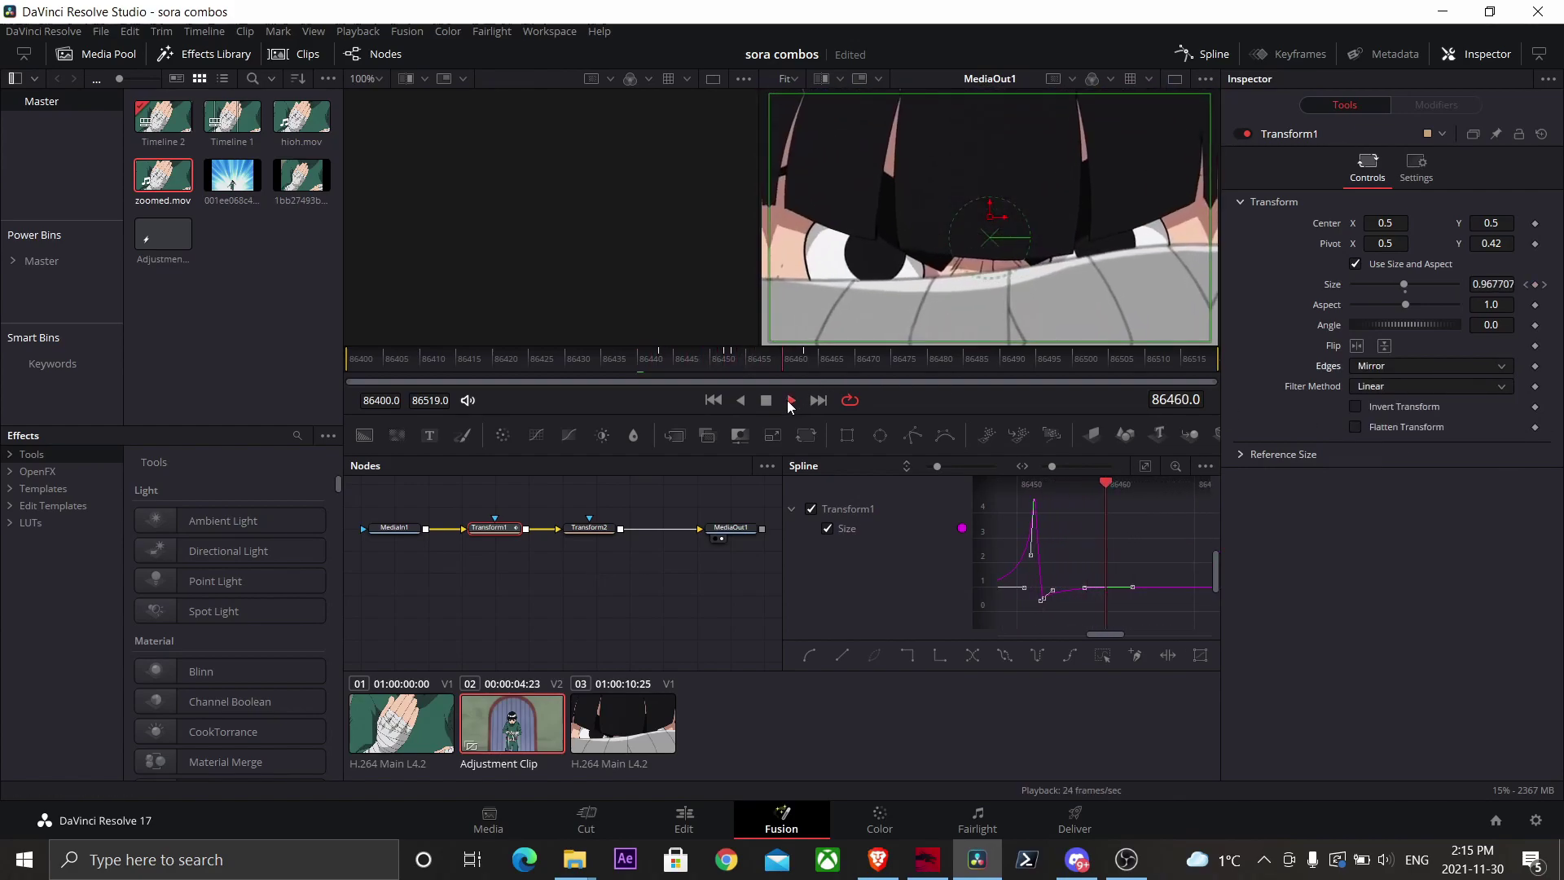
pyautogui.click(590, 363)
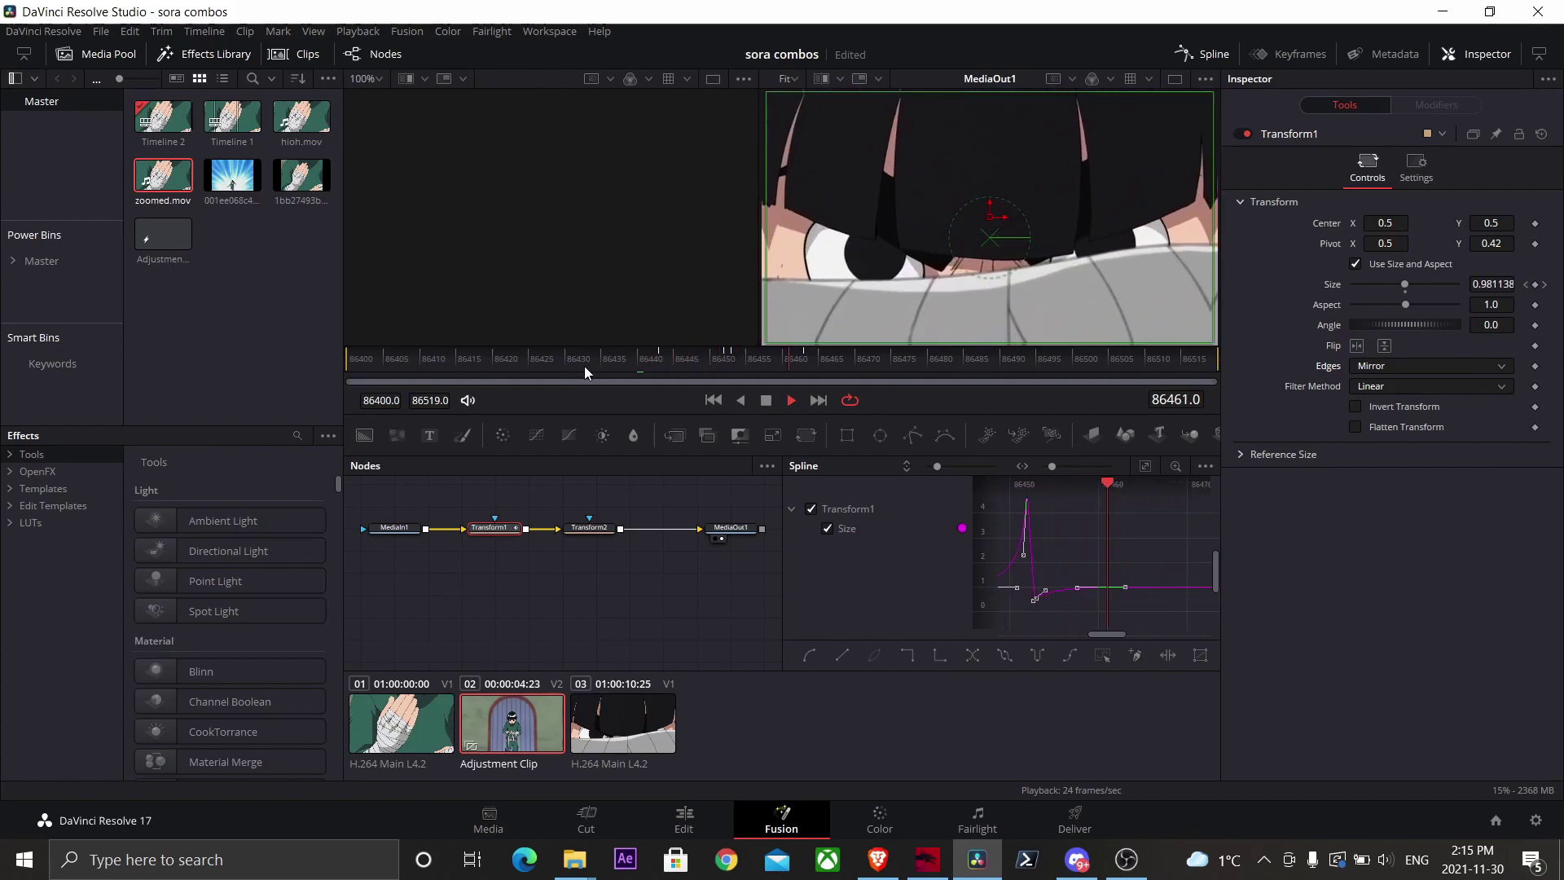
pyautogui.click(618, 358)
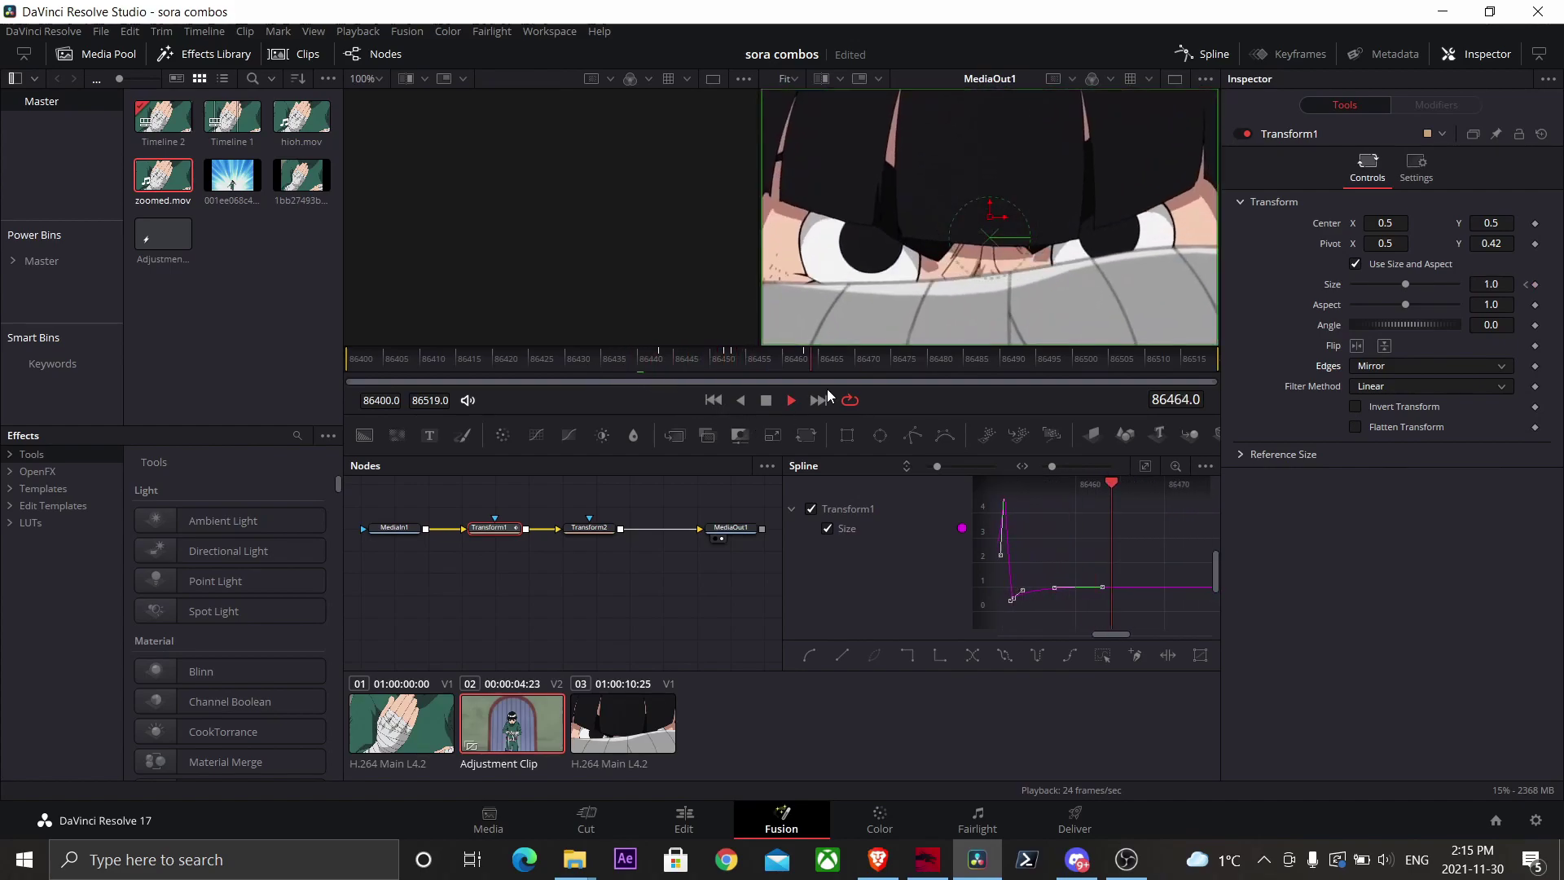
pyautogui.press('space')
pyautogui.click(633, 359)
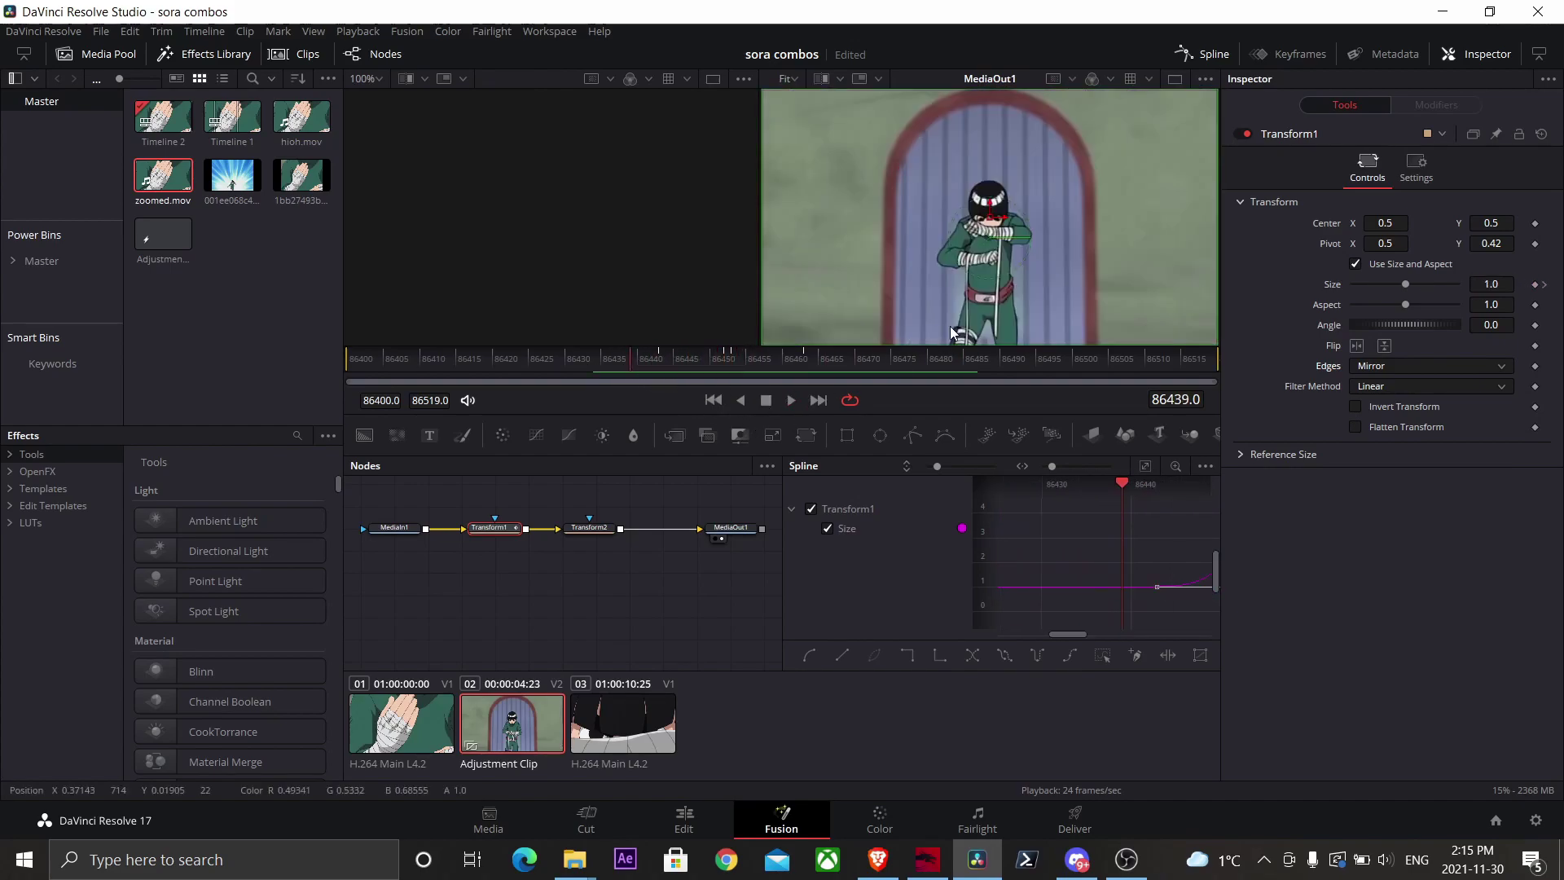
# Select Transform2 at frame 86453 and set its Edges mode to Mirror.
pyautogui.click(589, 527)
pyautogui.click(710, 367)
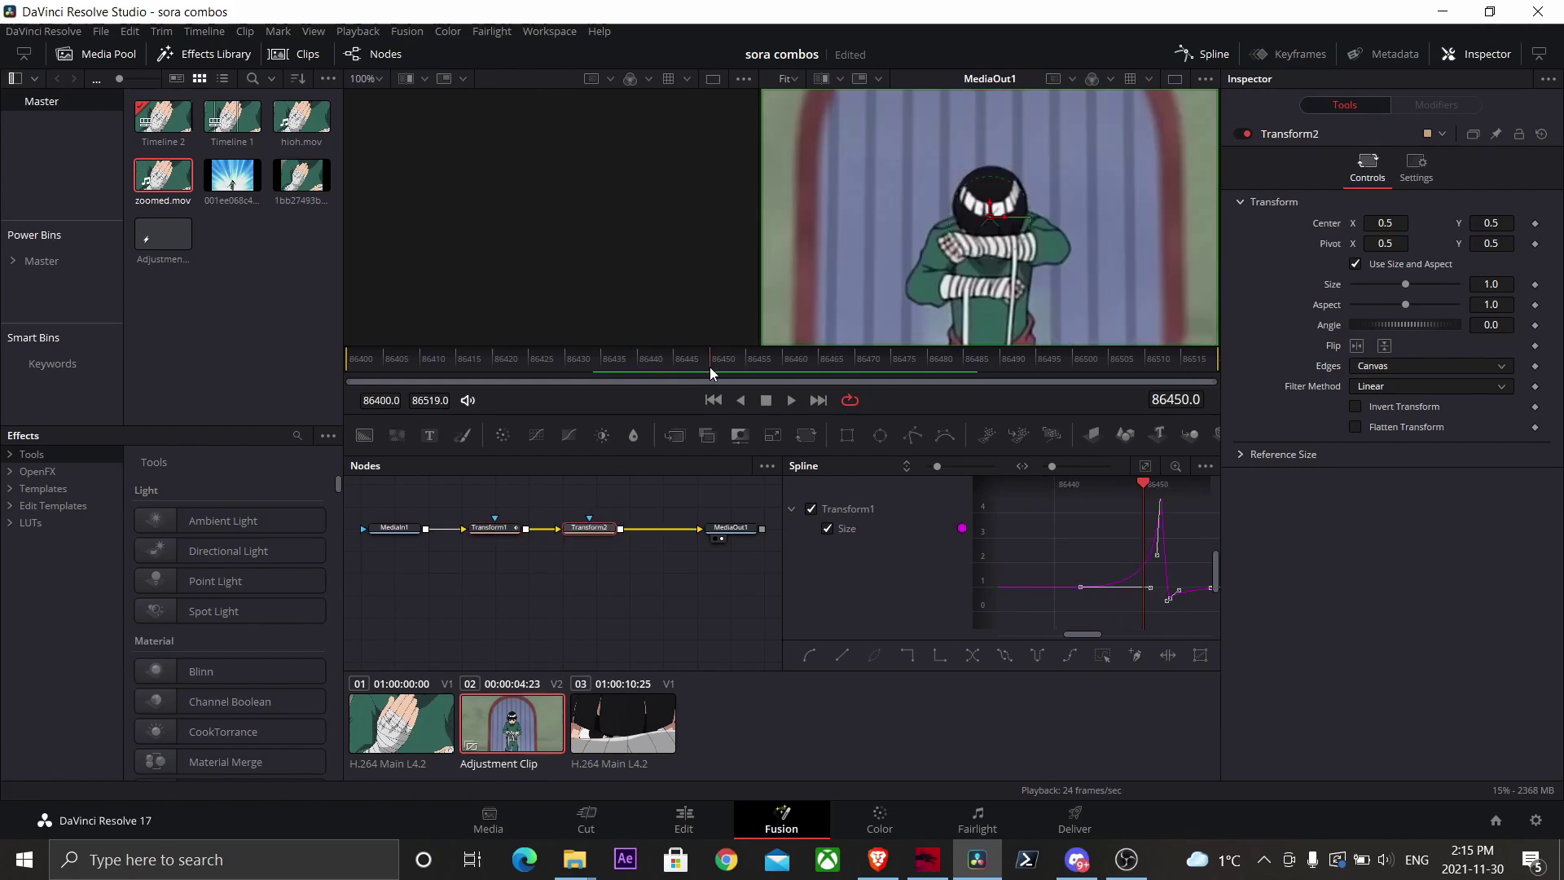
pyautogui.click(725, 367)
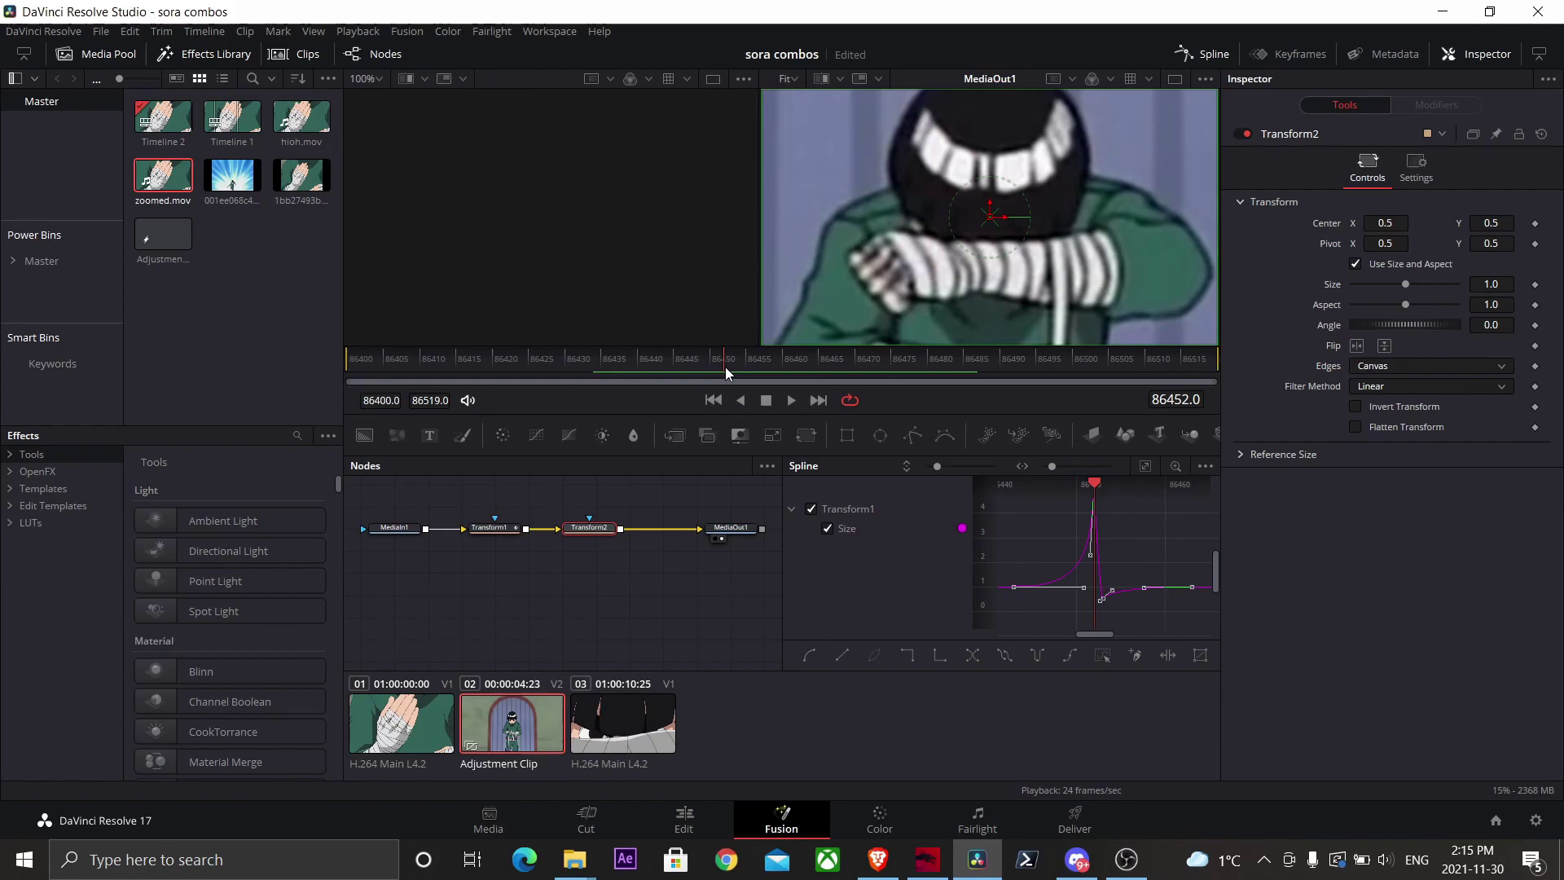
pyautogui.click(735, 366)
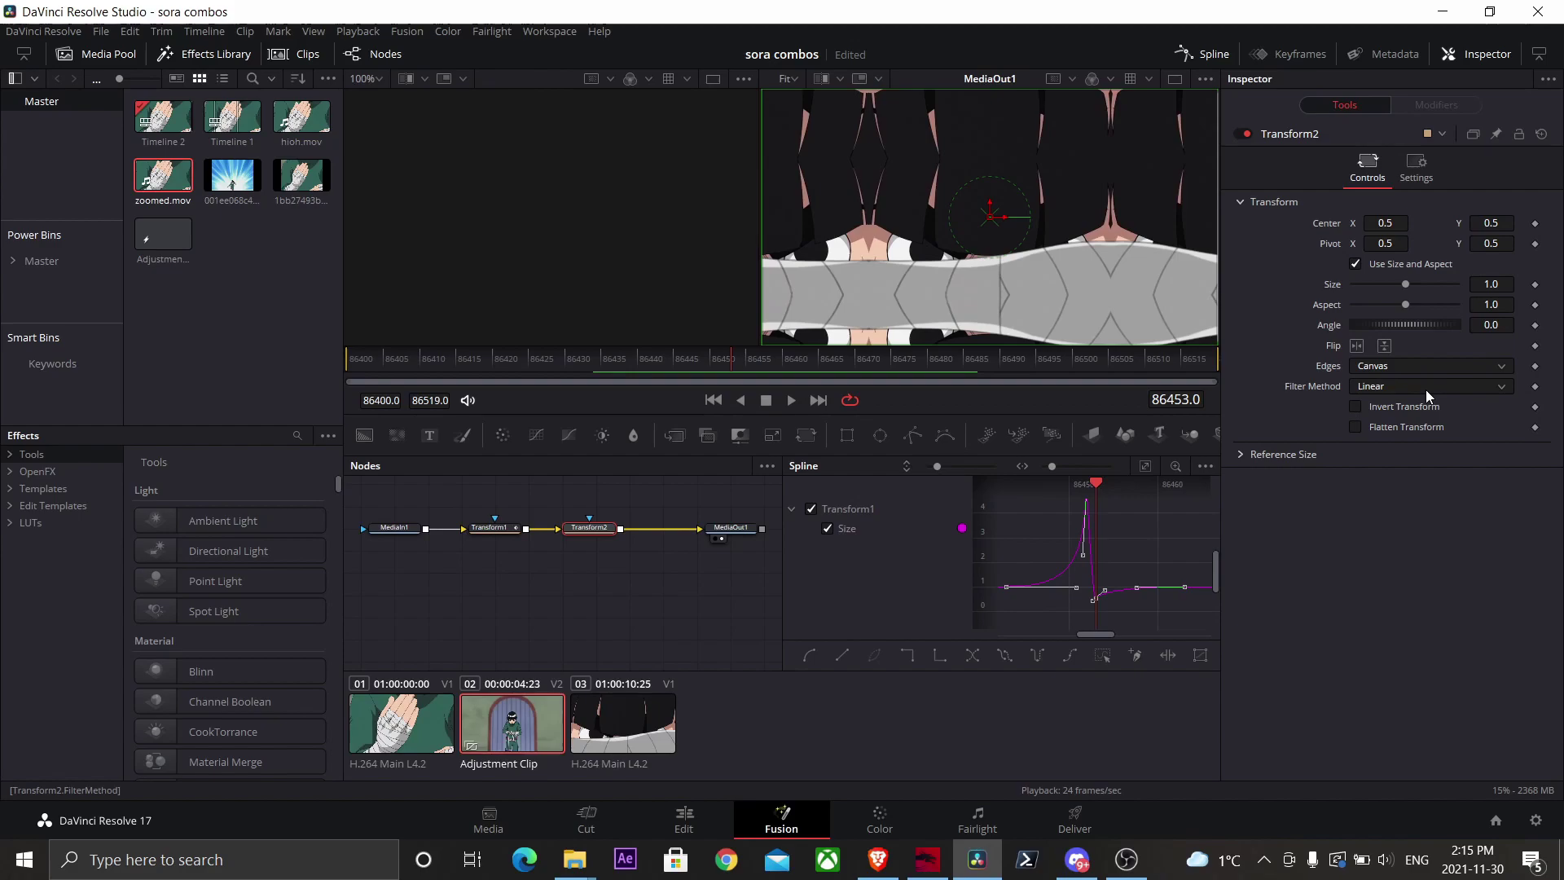
pyautogui.click(1447, 370)
pyautogui.click(1450, 369)
pyautogui.click(1449, 369)
pyautogui.click(1434, 429)
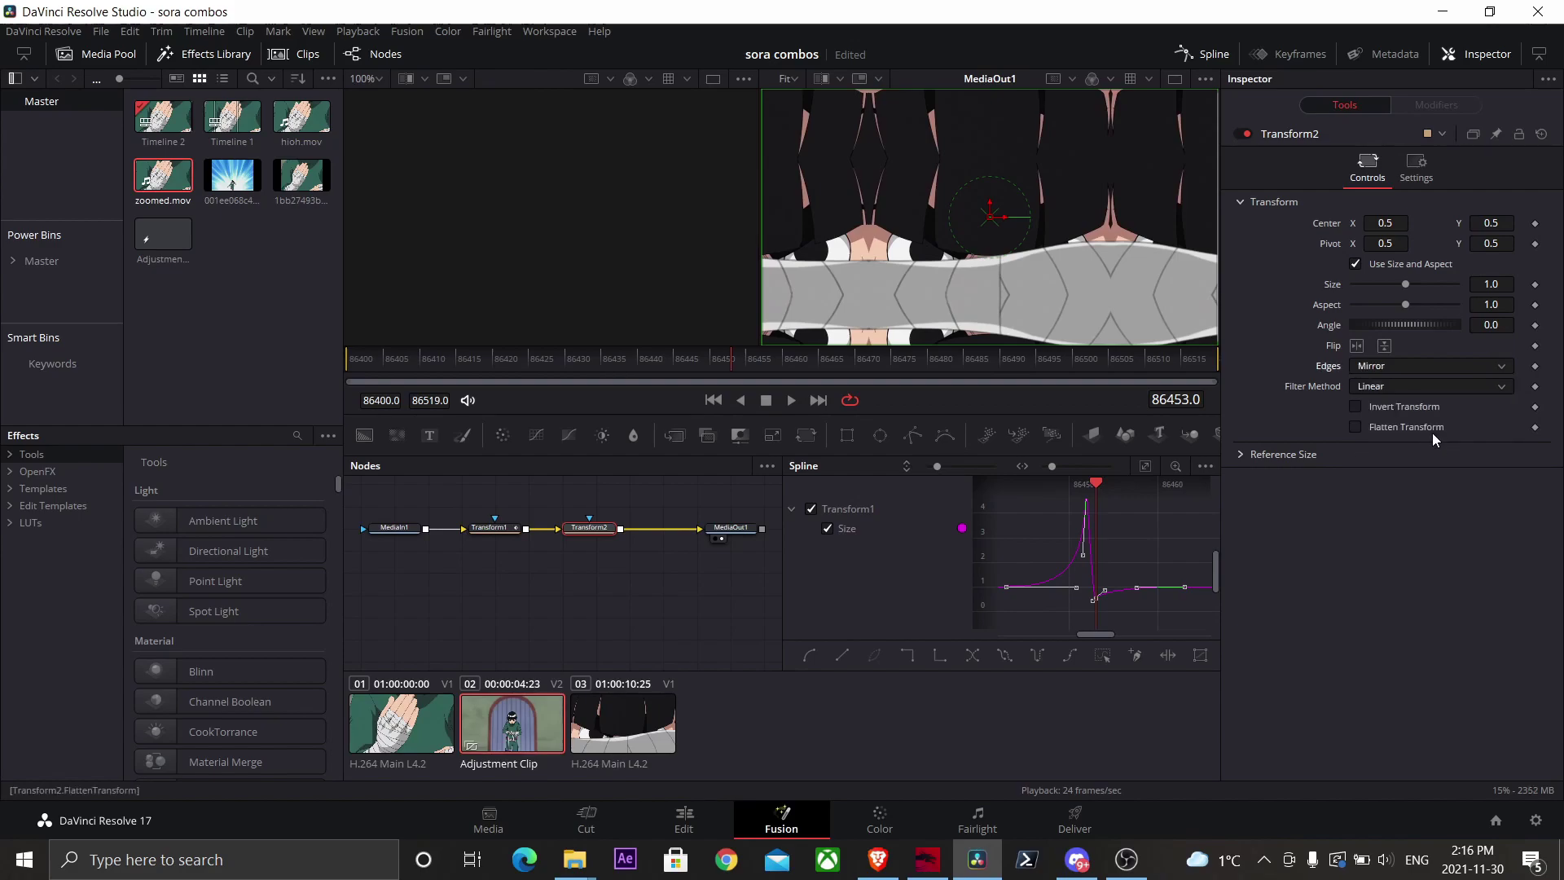
# Keyframe Transform2's Size at 1.0, then raise it to 3.54 at frame 86468.
pyautogui.click(1535, 285)
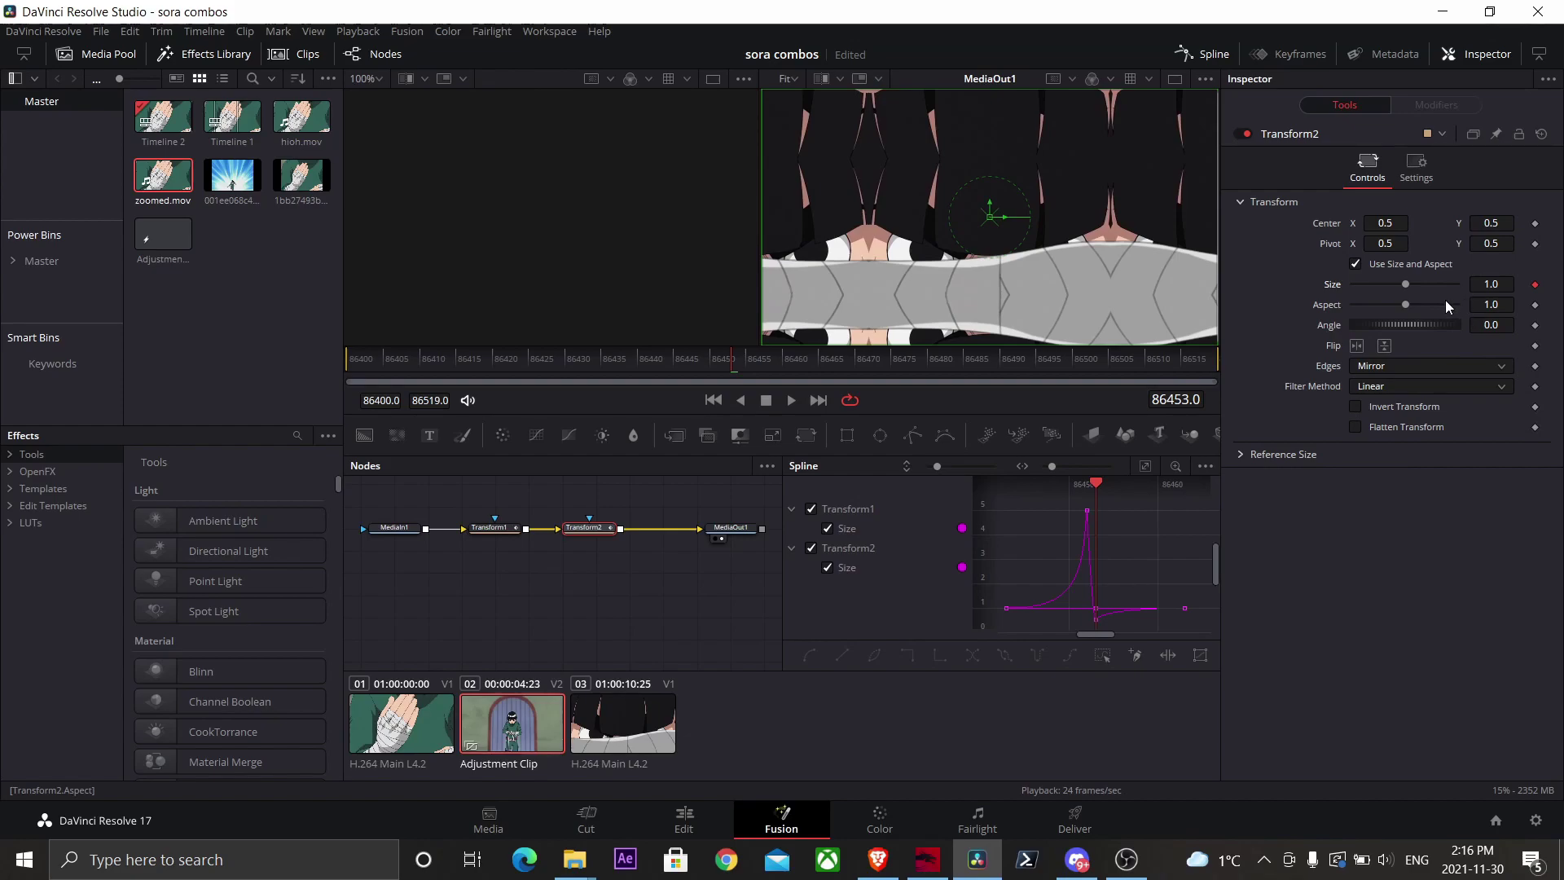
pyautogui.moveTo(735, 361); pyautogui.dragTo(808, 368)
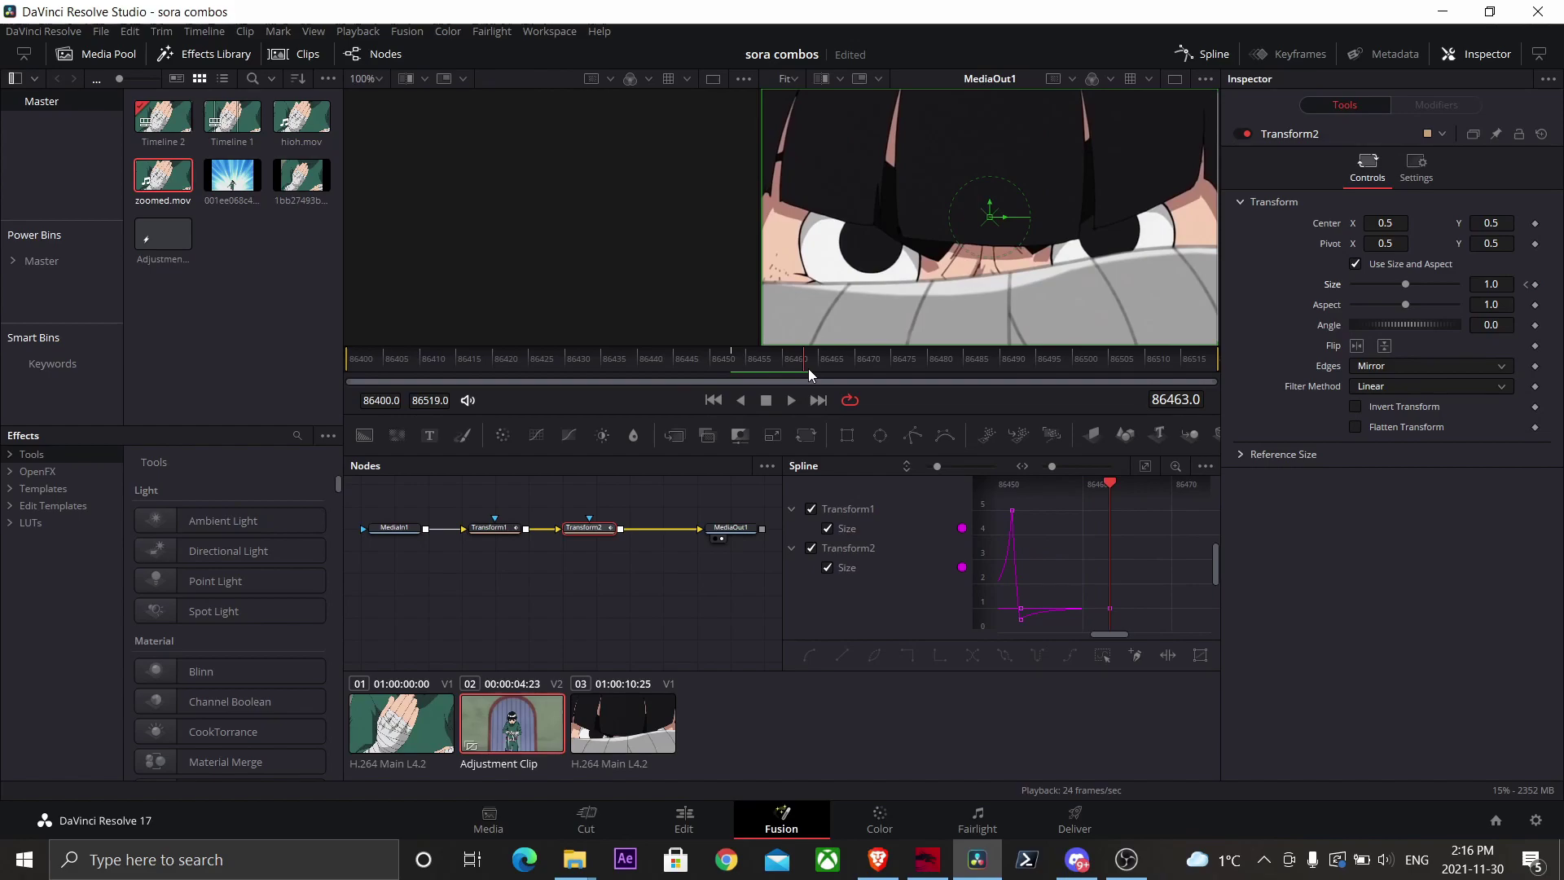
pyautogui.moveTo(808, 368); pyautogui.dragTo(844, 370)
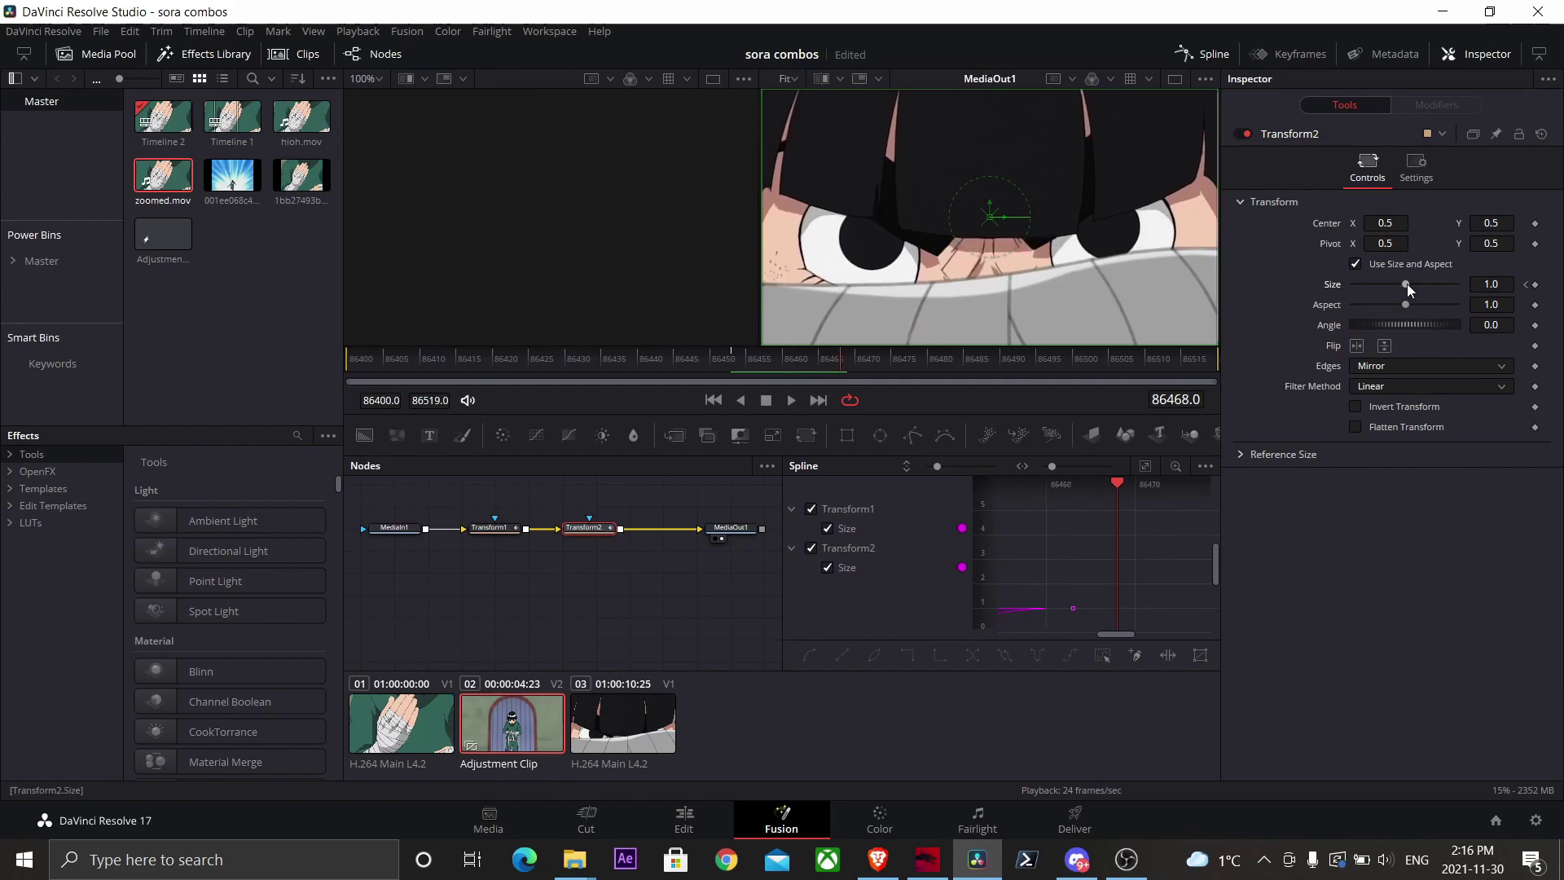
pyautogui.moveTo(1406, 283); pyautogui.dragTo(1455, 243)
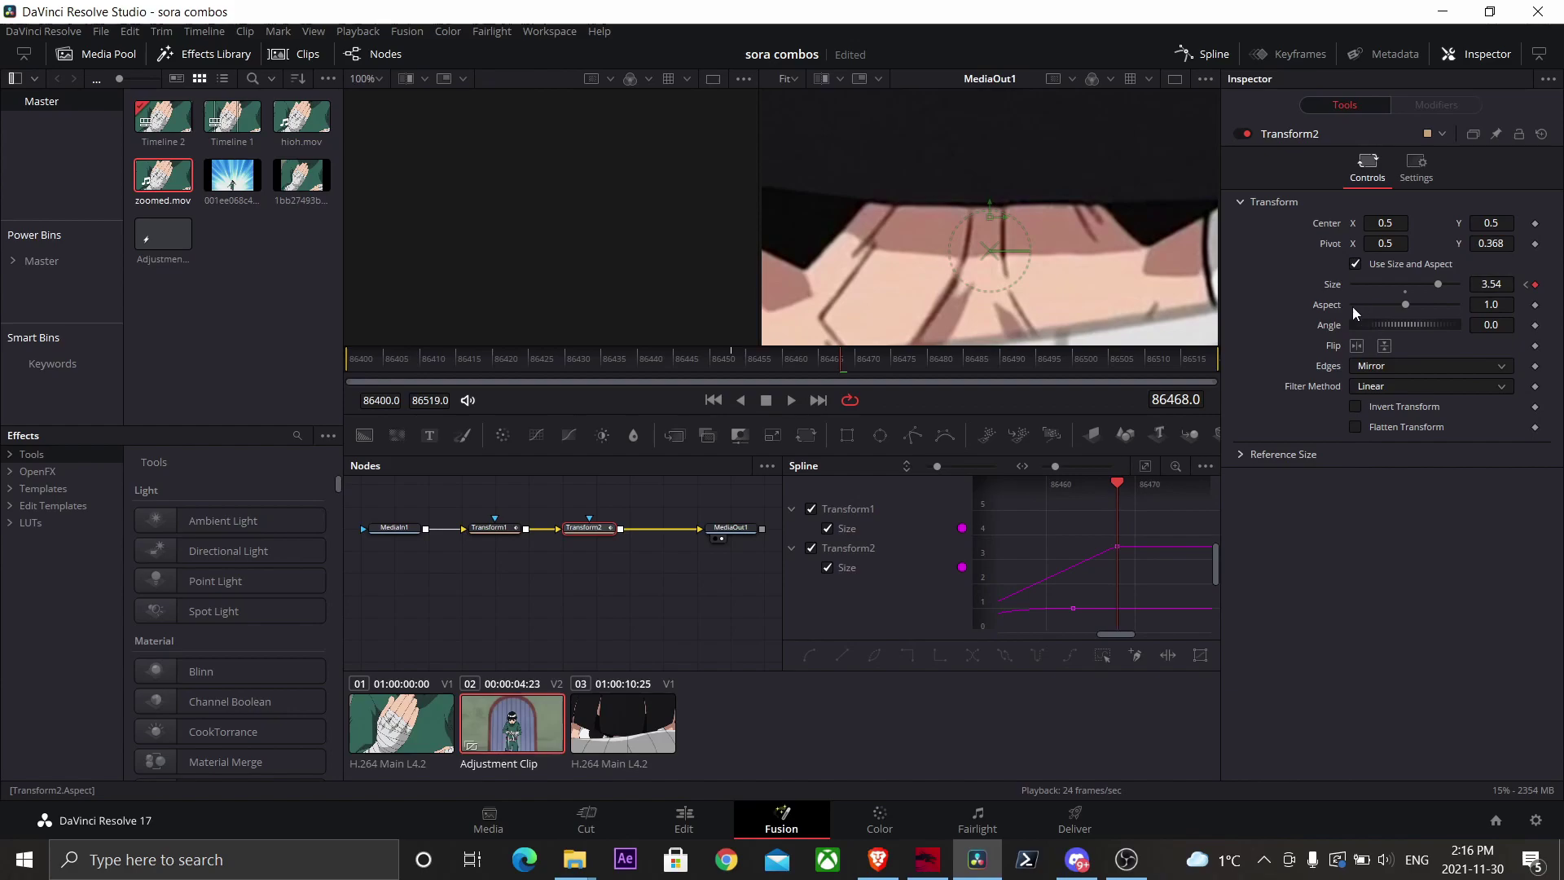
# Isolate Transform2's Size spline, smooth its keys, and shape a fast-start ease-out into 3.54.
pyautogui.click(1146, 465)
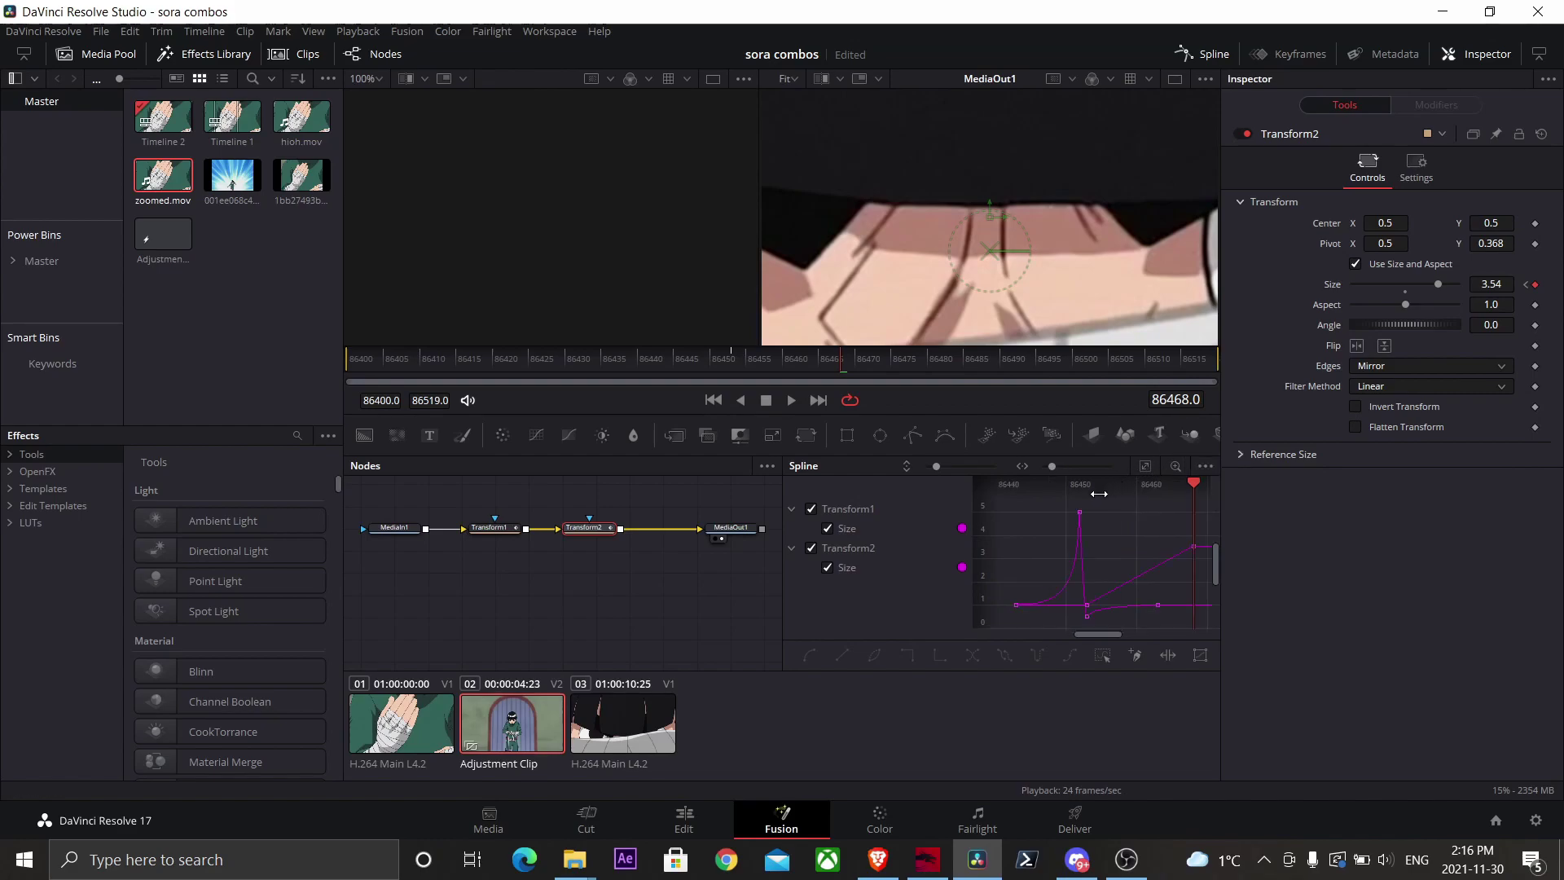
pyautogui.click(812, 510)
pyautogui.click(1145, 467)
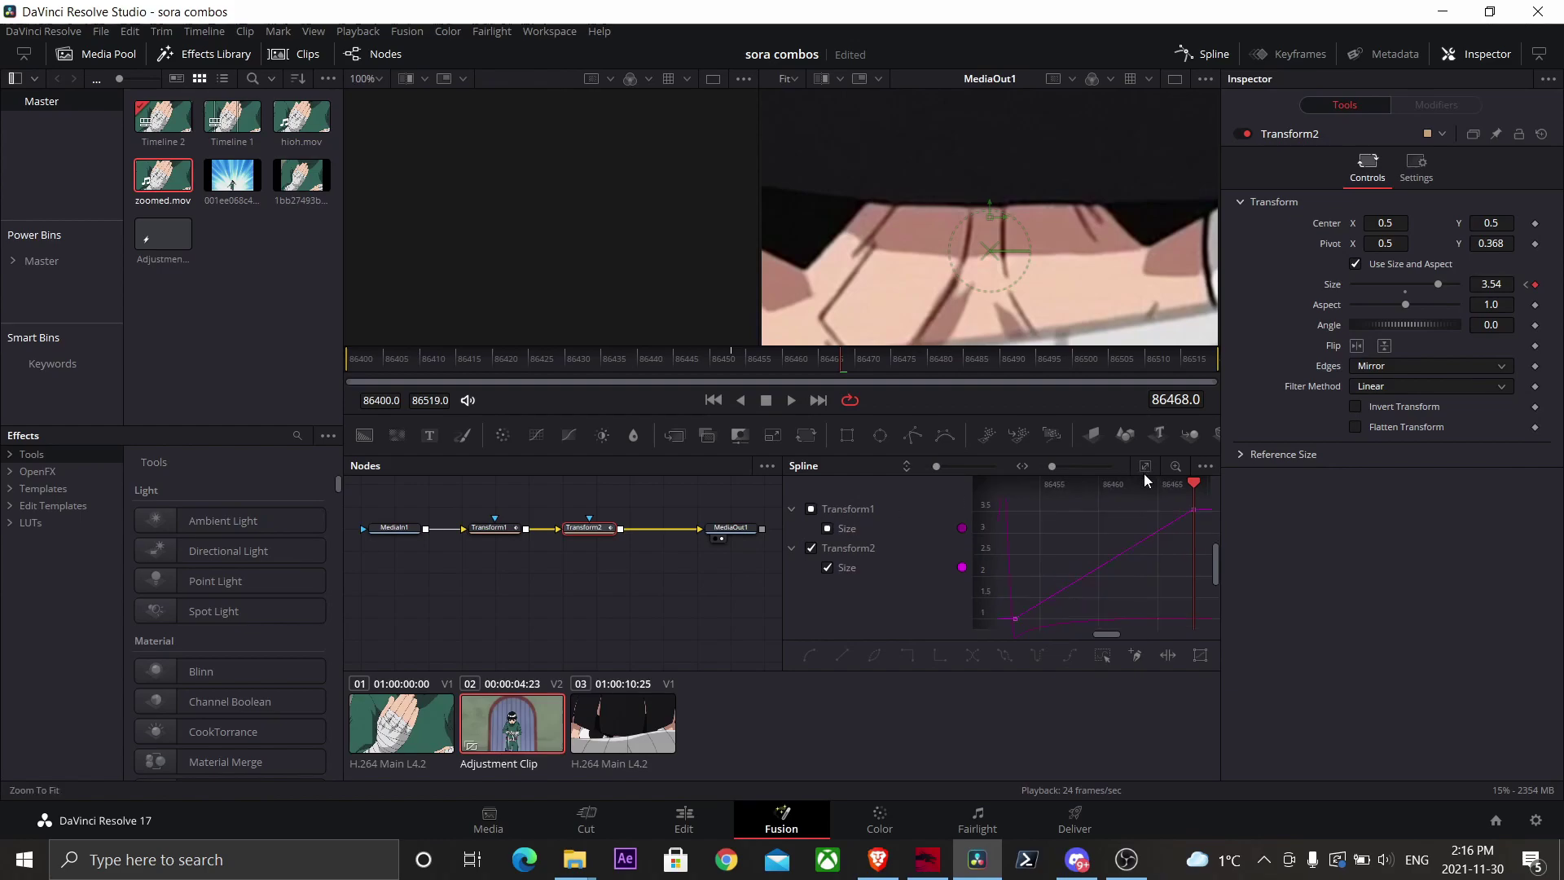
pyautogui.press('s')
pyautogui.press('f')
pyautogui.moveTo(1136, 509); pyautogui.dragTo(1192, 585)
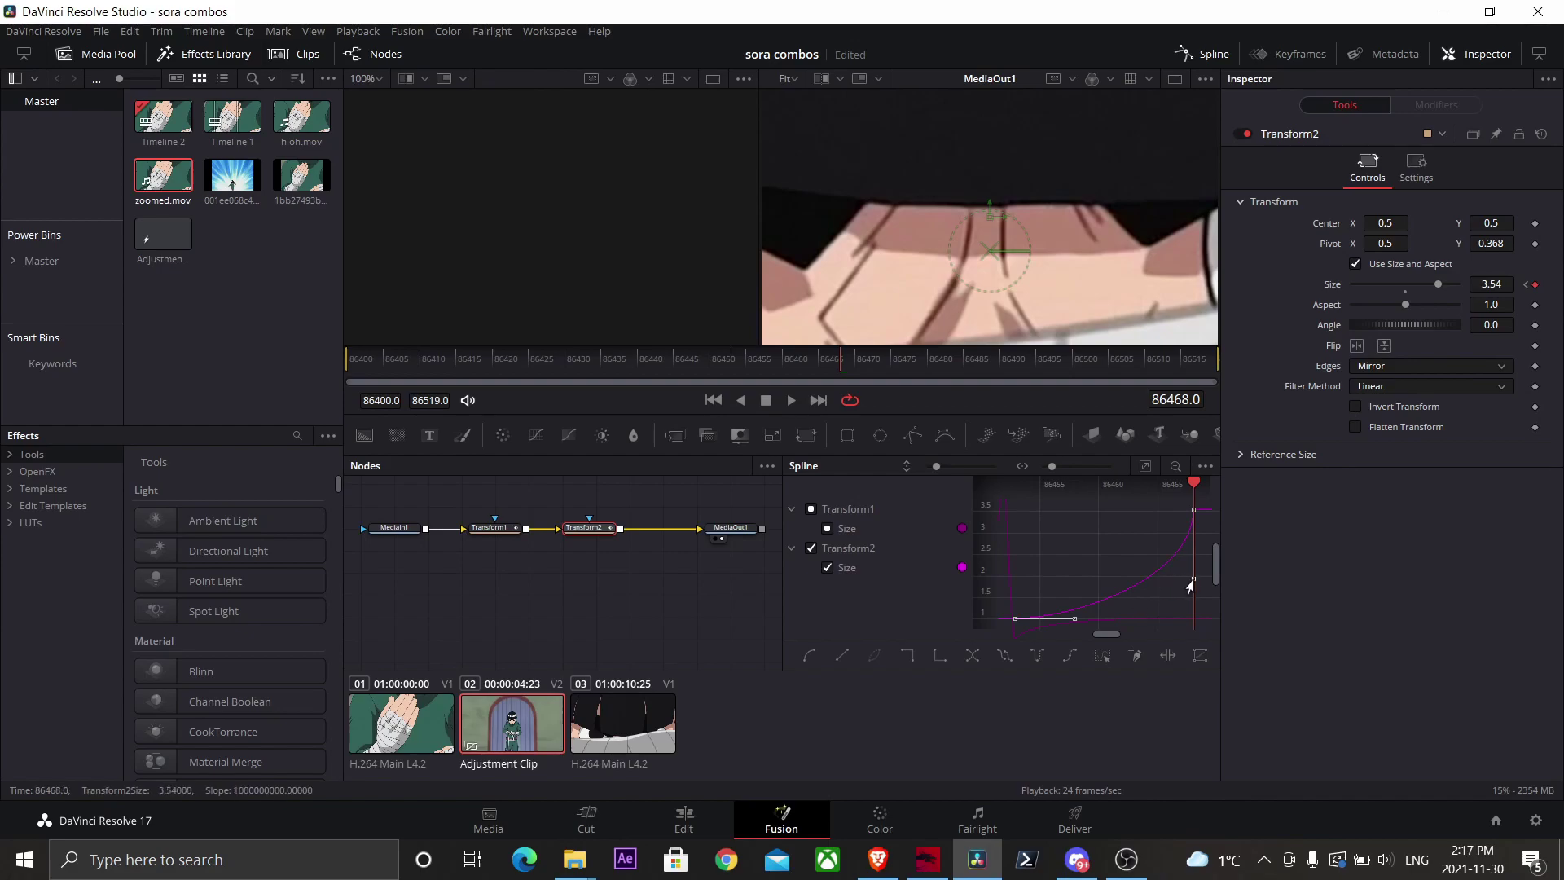
pyautogui.moveTo(1190, 583); pyautogui.dragTo(1070, 520)
pyautogui.moveTo(1073, 624); pyautogui.dragTo(1022, 546)
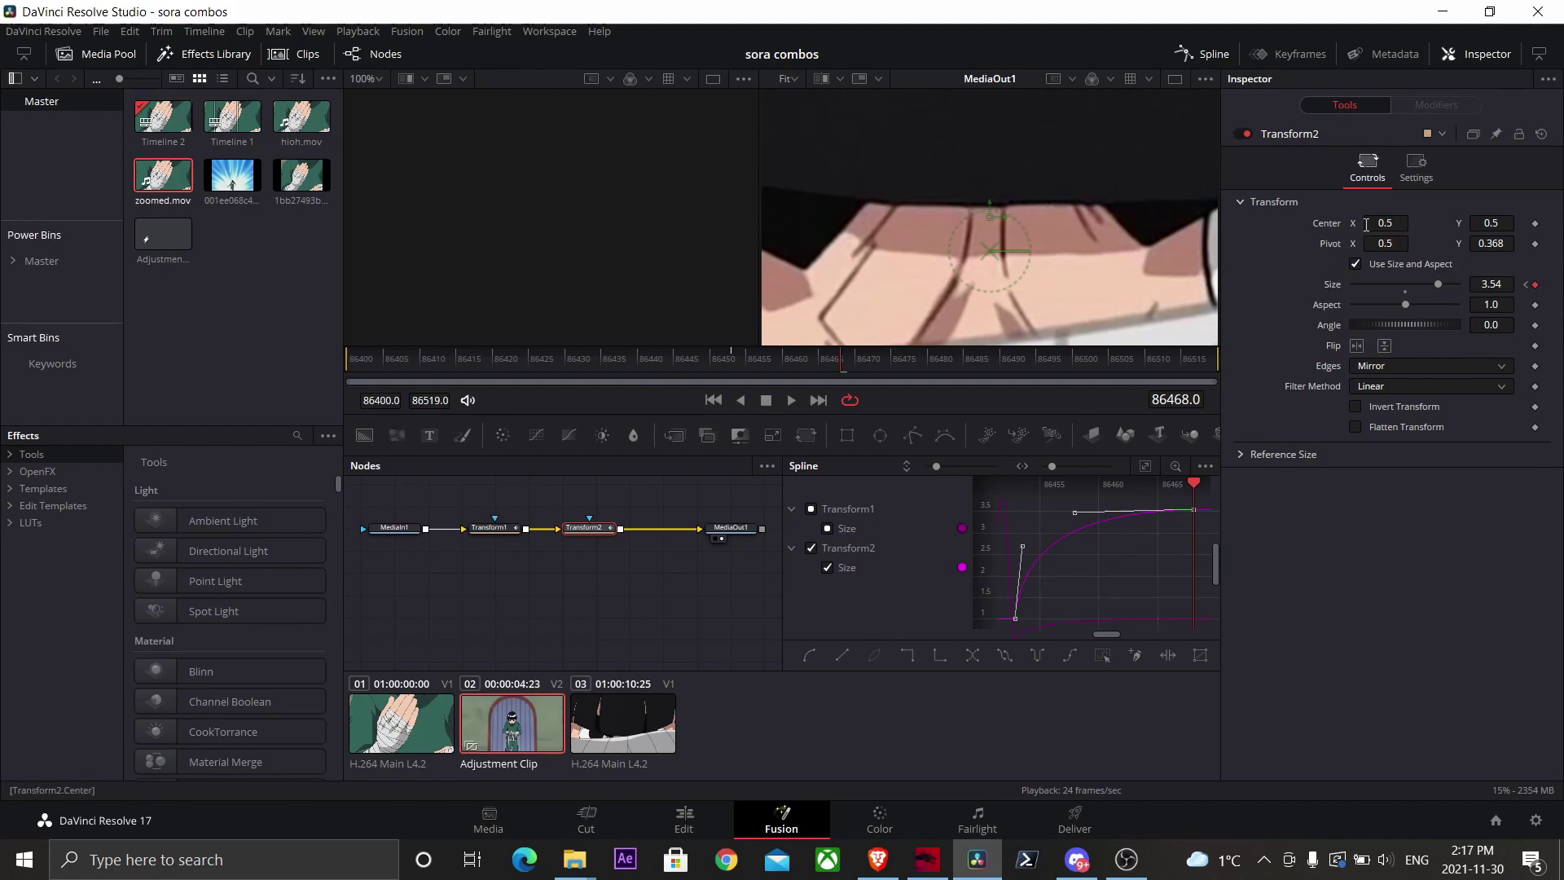
# Keyframe Transform2's Blend at 1.0 at frame 86453 and 0.0 at frame 86476.
pyautogui.click(1417, 171)
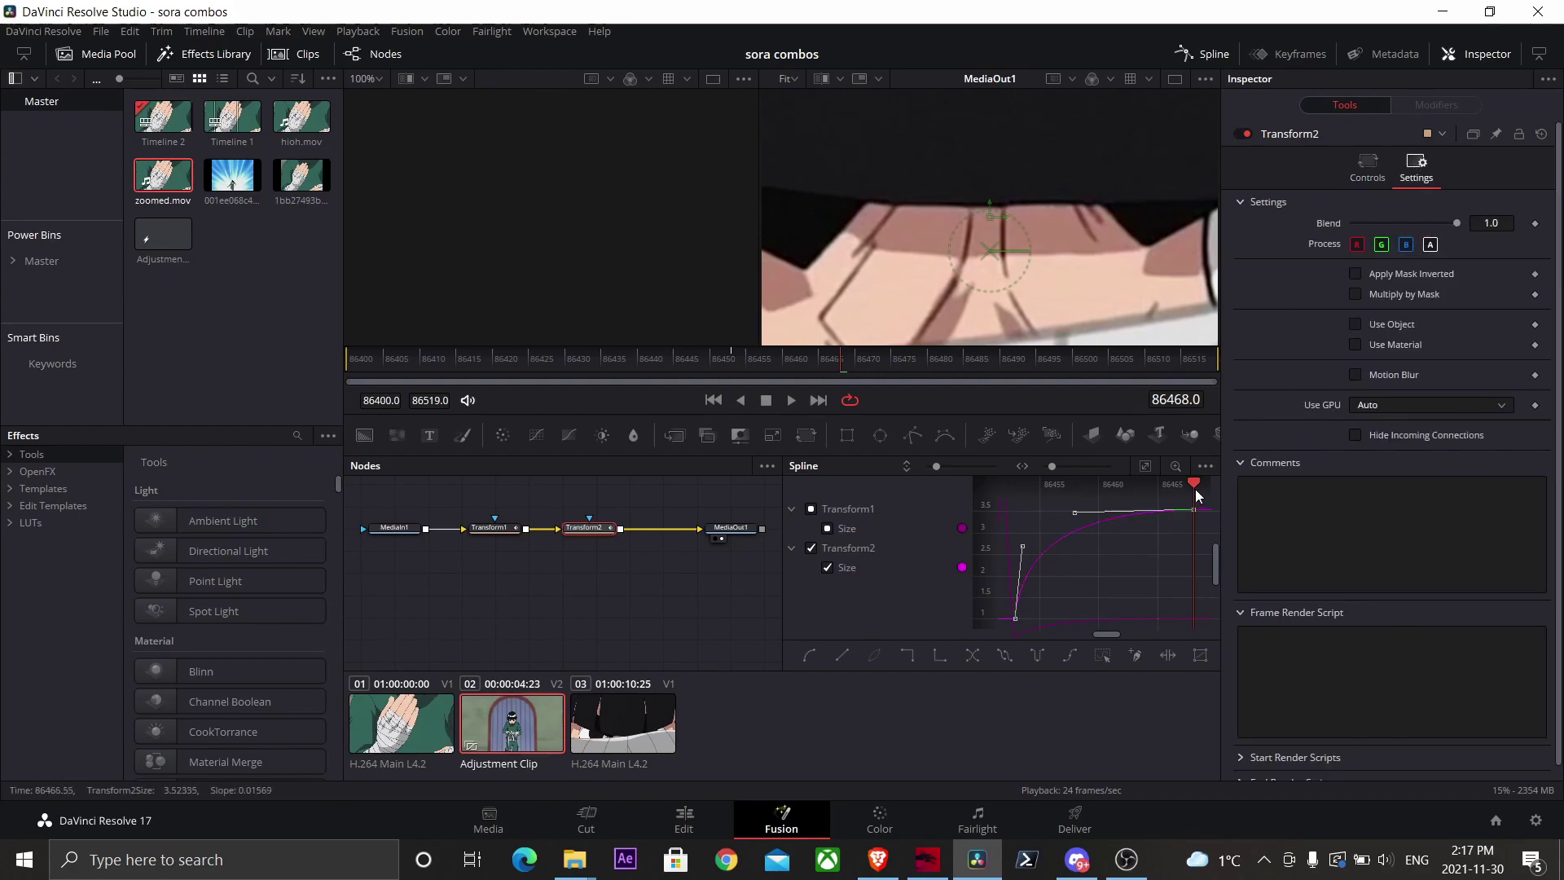
pyautogui.moveTo(1194, 486); pyautogui.dragTo(1017, 524)
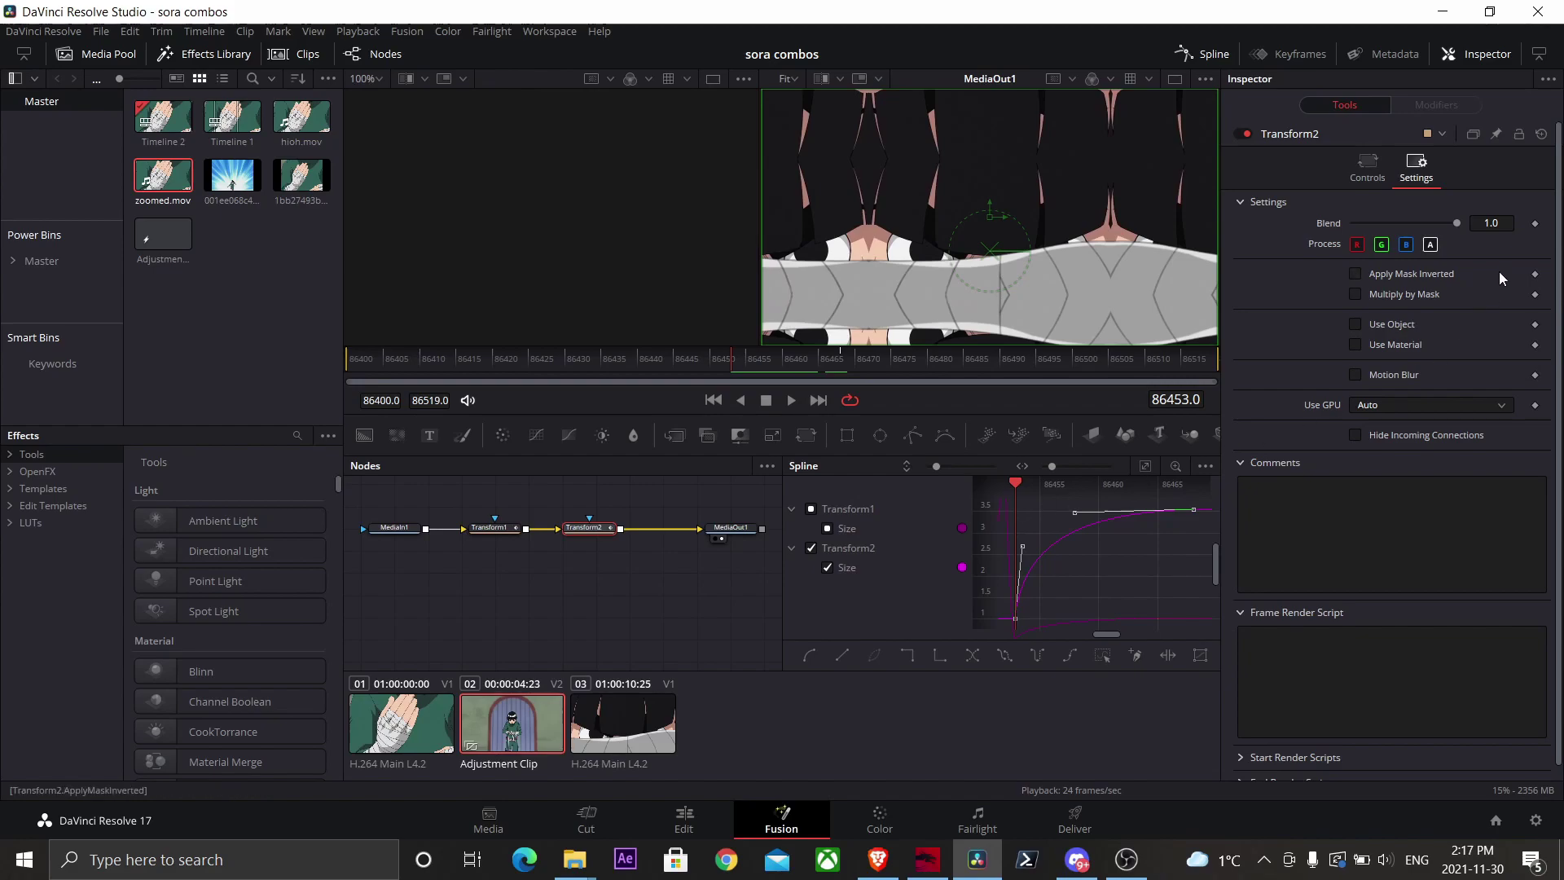
pyautogui.click(1535, 226)
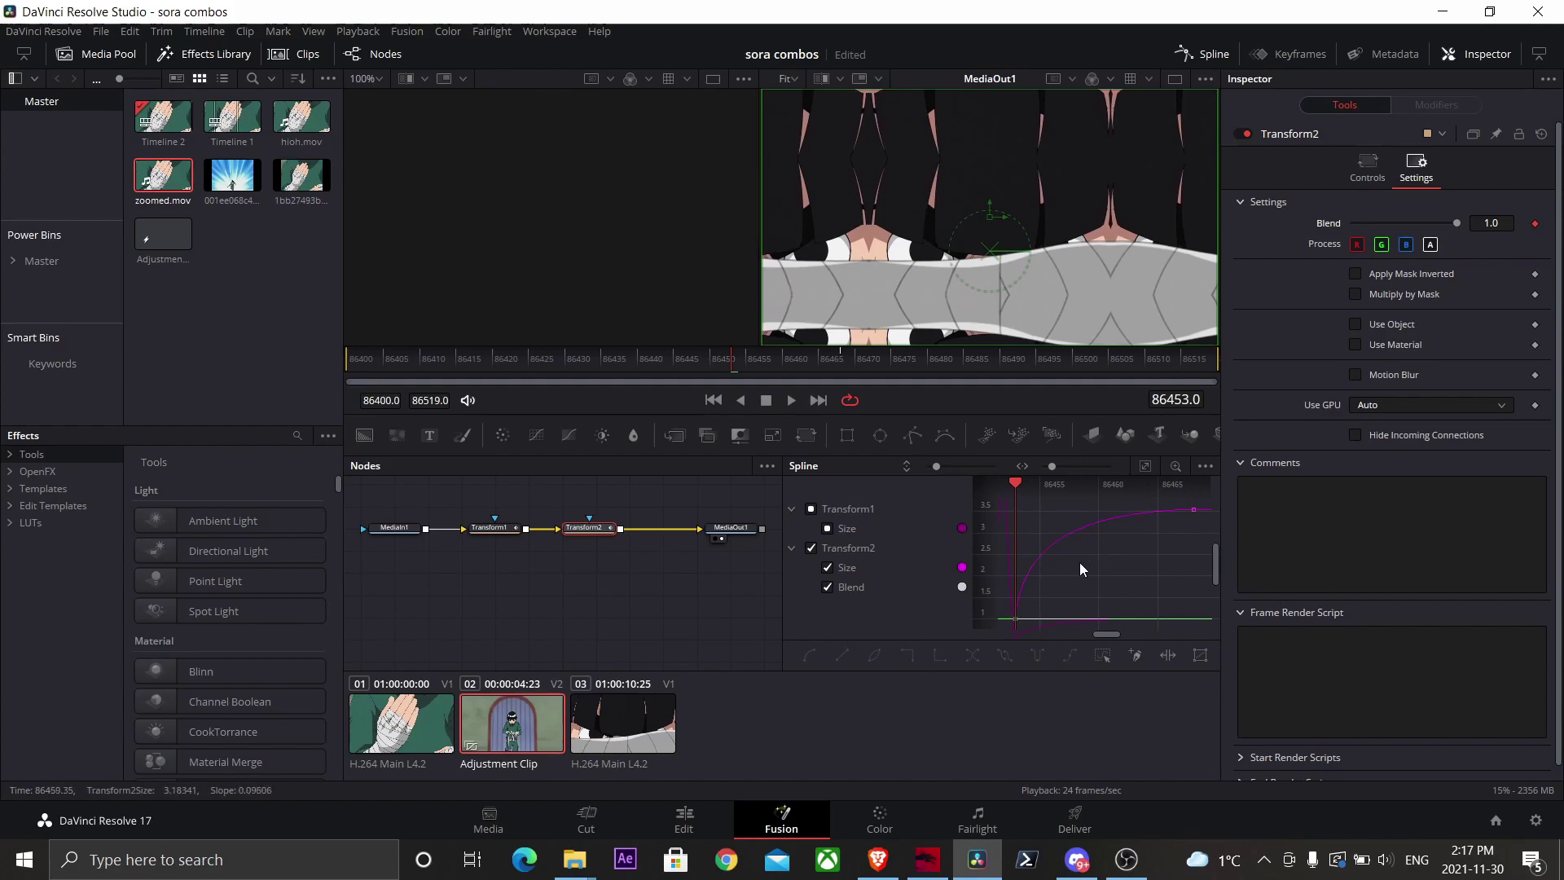
pyautogui.moveTo(763, 371); pyautogui.dragTo(900, 383)
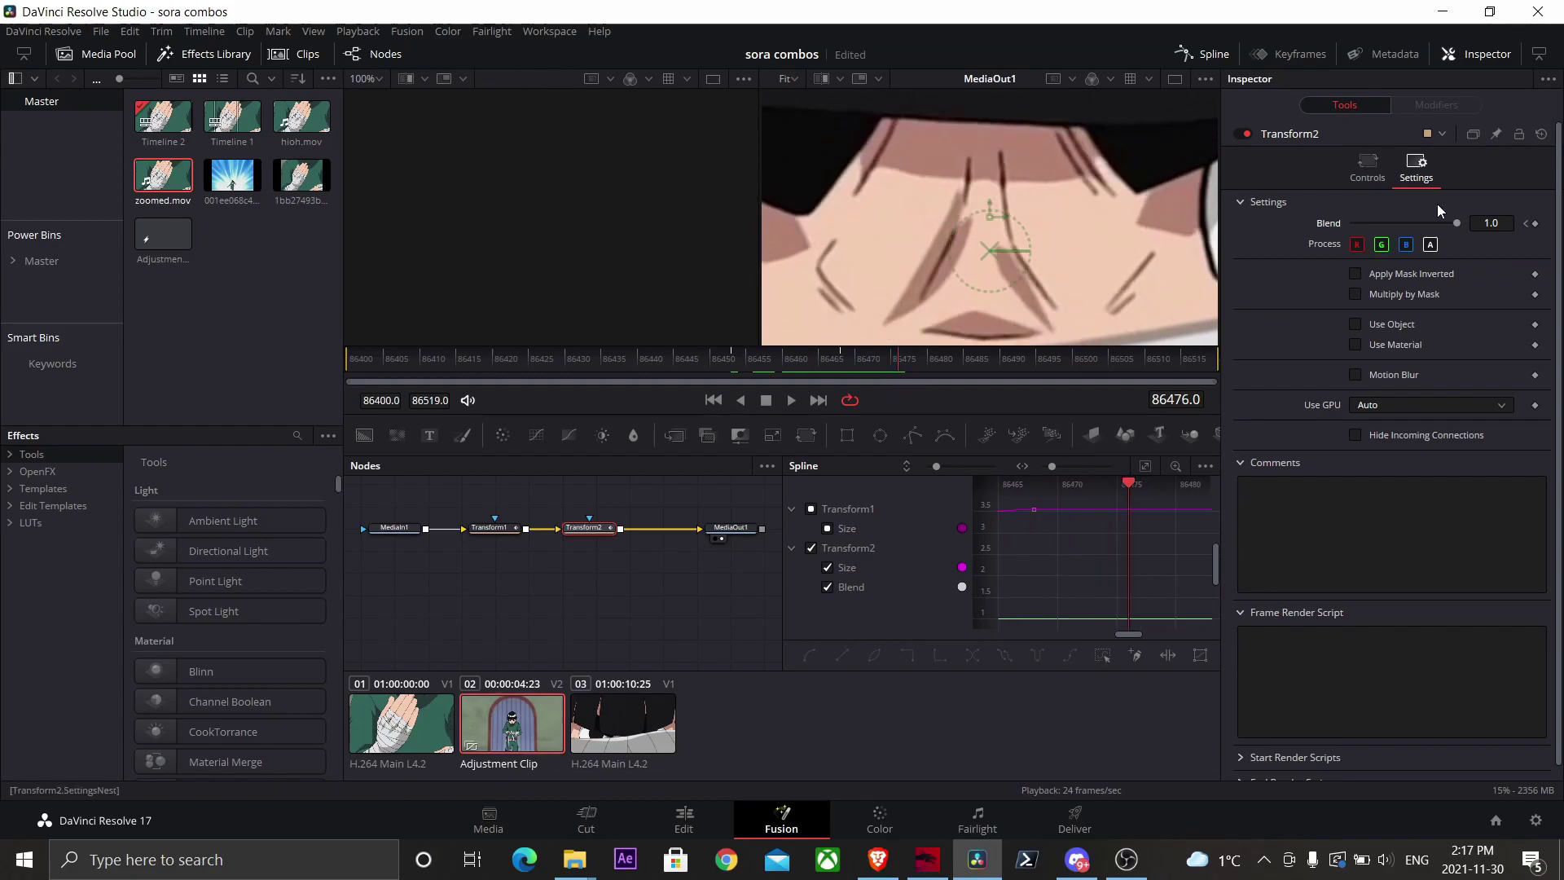
pyautogui.moveTo(1463, 226); pyautogui.dragTo(1332, 221)
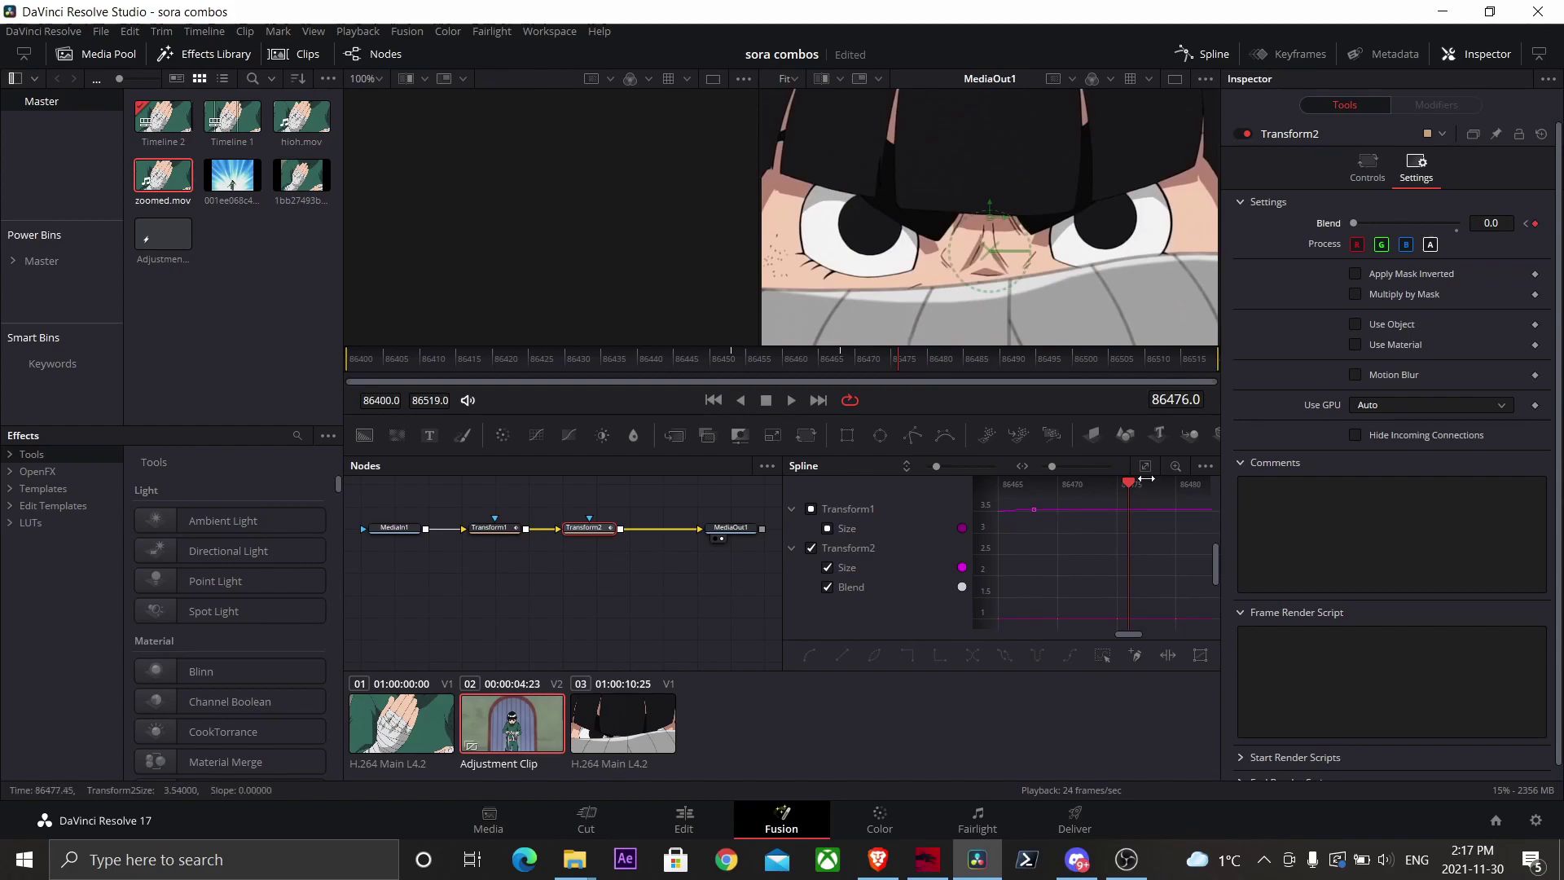
# Isolate and smooth the Blend spline so it drops sharply then tails off.
pyautogui.scroll(-3, 1151, 507)
pyautogui.click(844, 567)
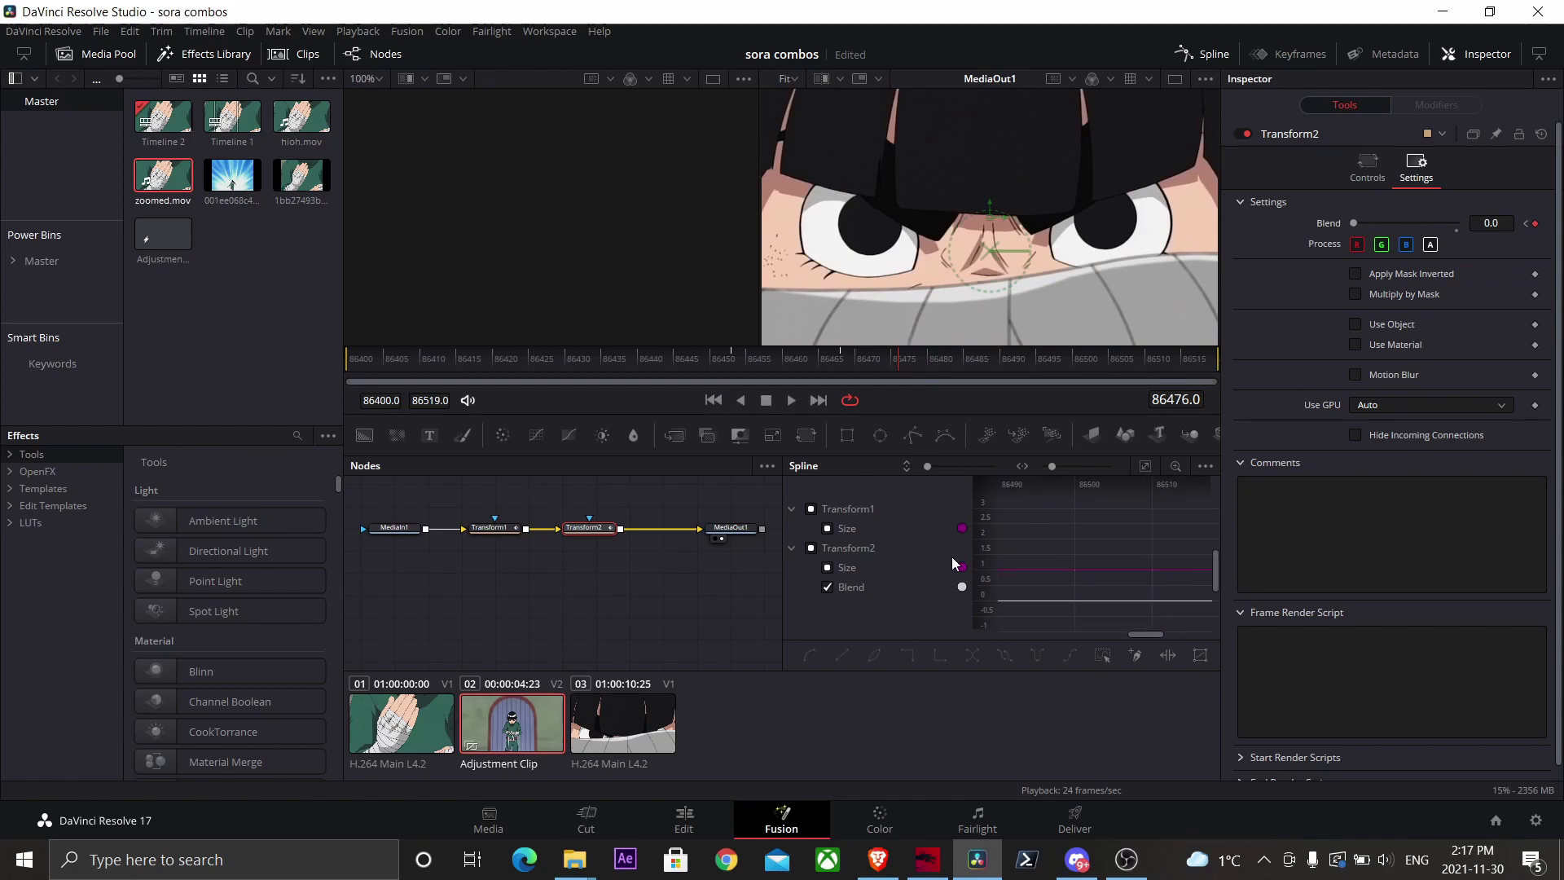
pyautogui.click(1145, 467)
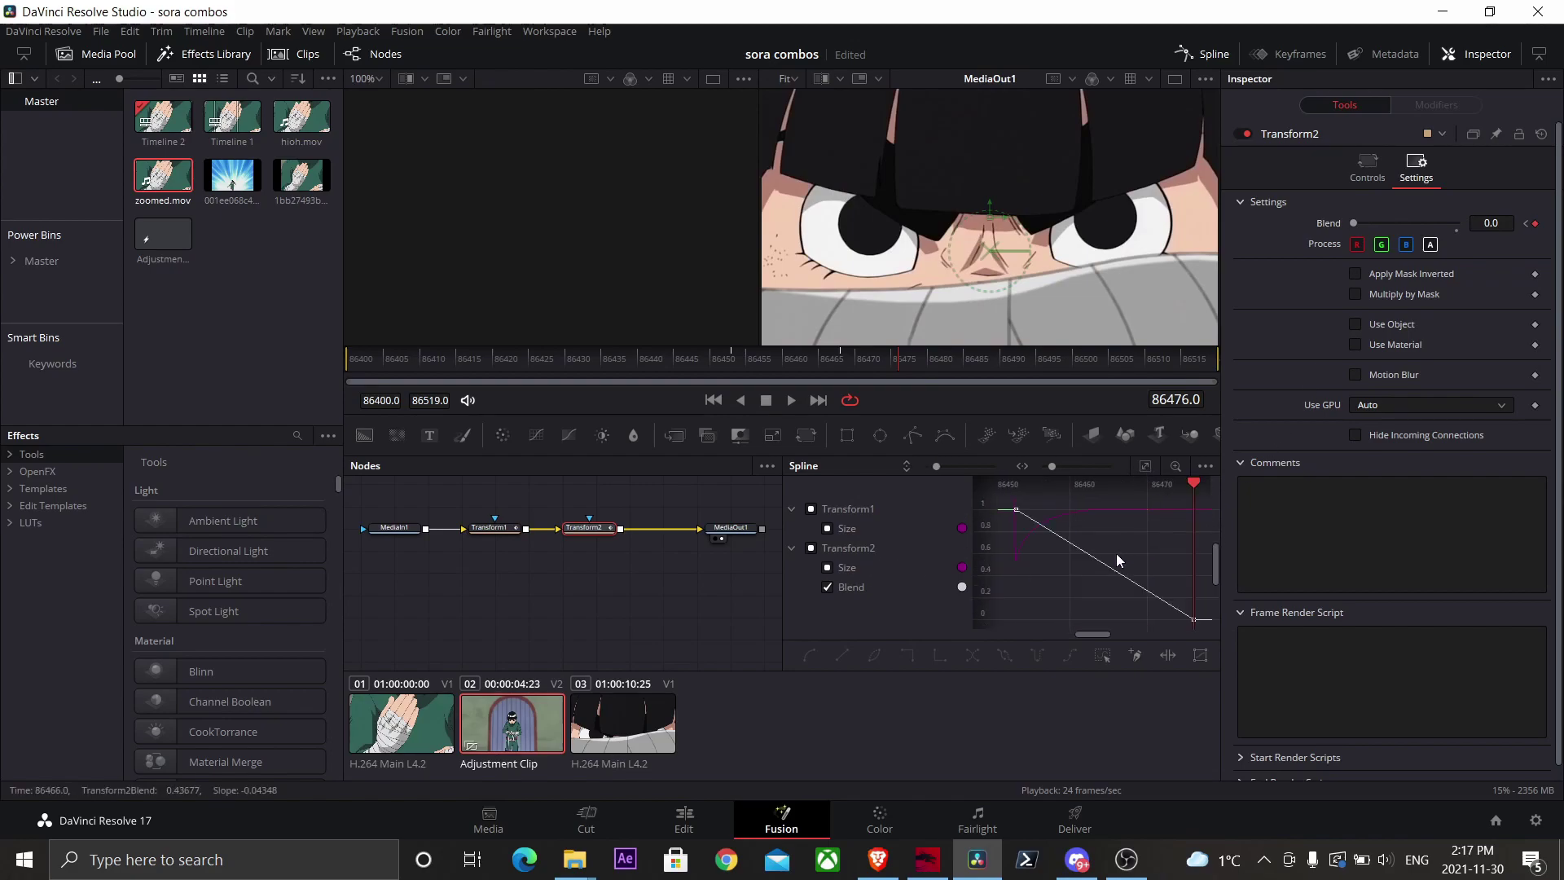
pyautogui.press('s')
pyautogui.moveTo(1077, 513); pyautogui.dragTo(998, 587)
pyautogui.moveTo(1132, 620); pyautogui.dragTo(1037, 598)
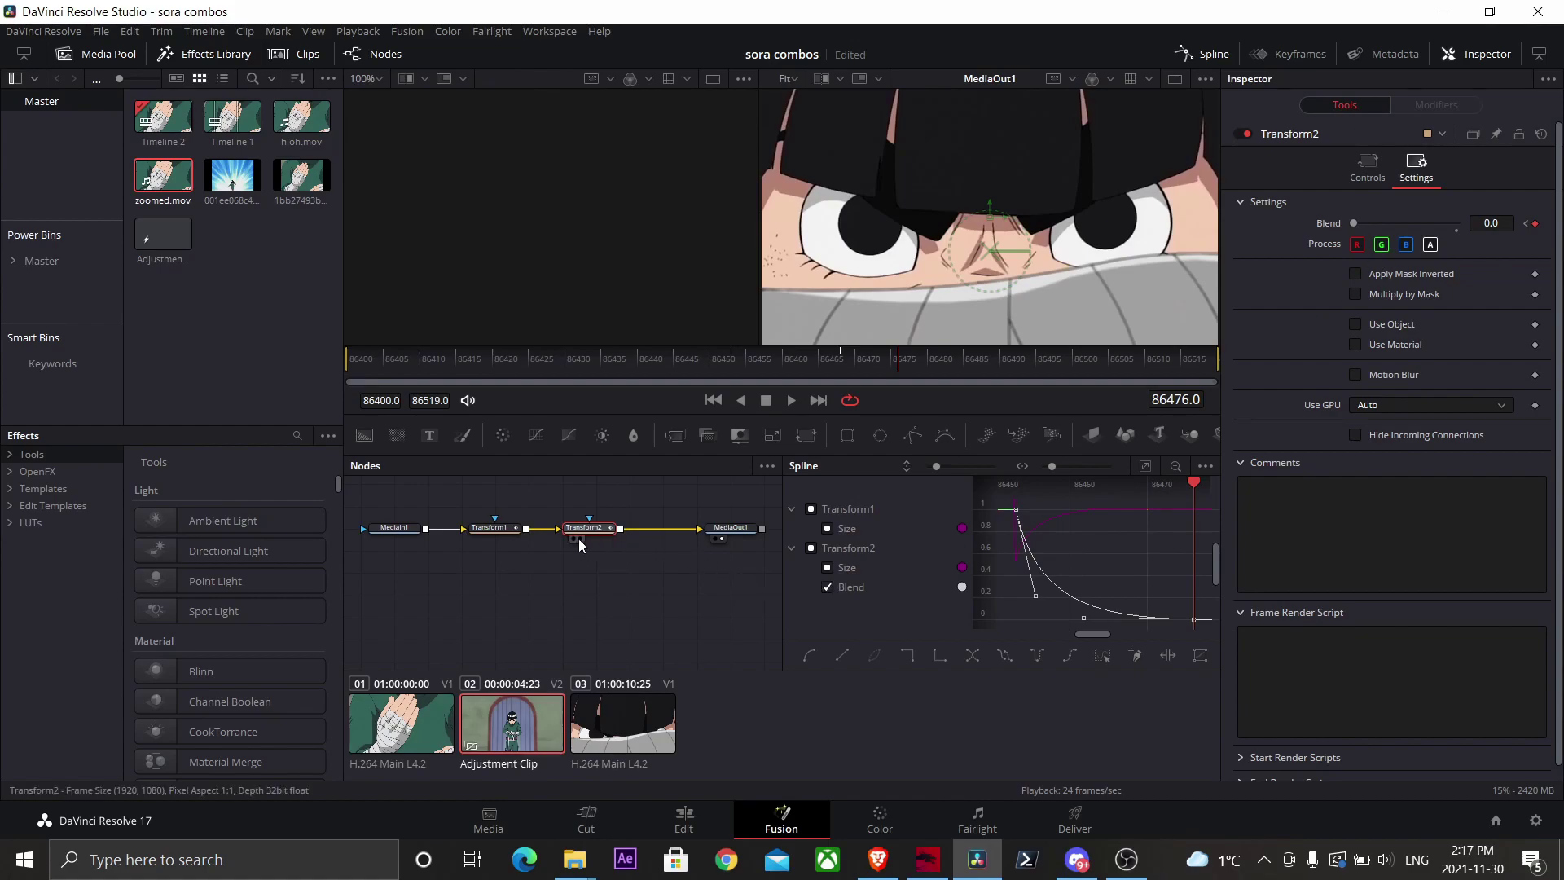
# Enable motion blur on Transform1 with Shutter Angle raised to 230.
pyautogui.click(497, 529)
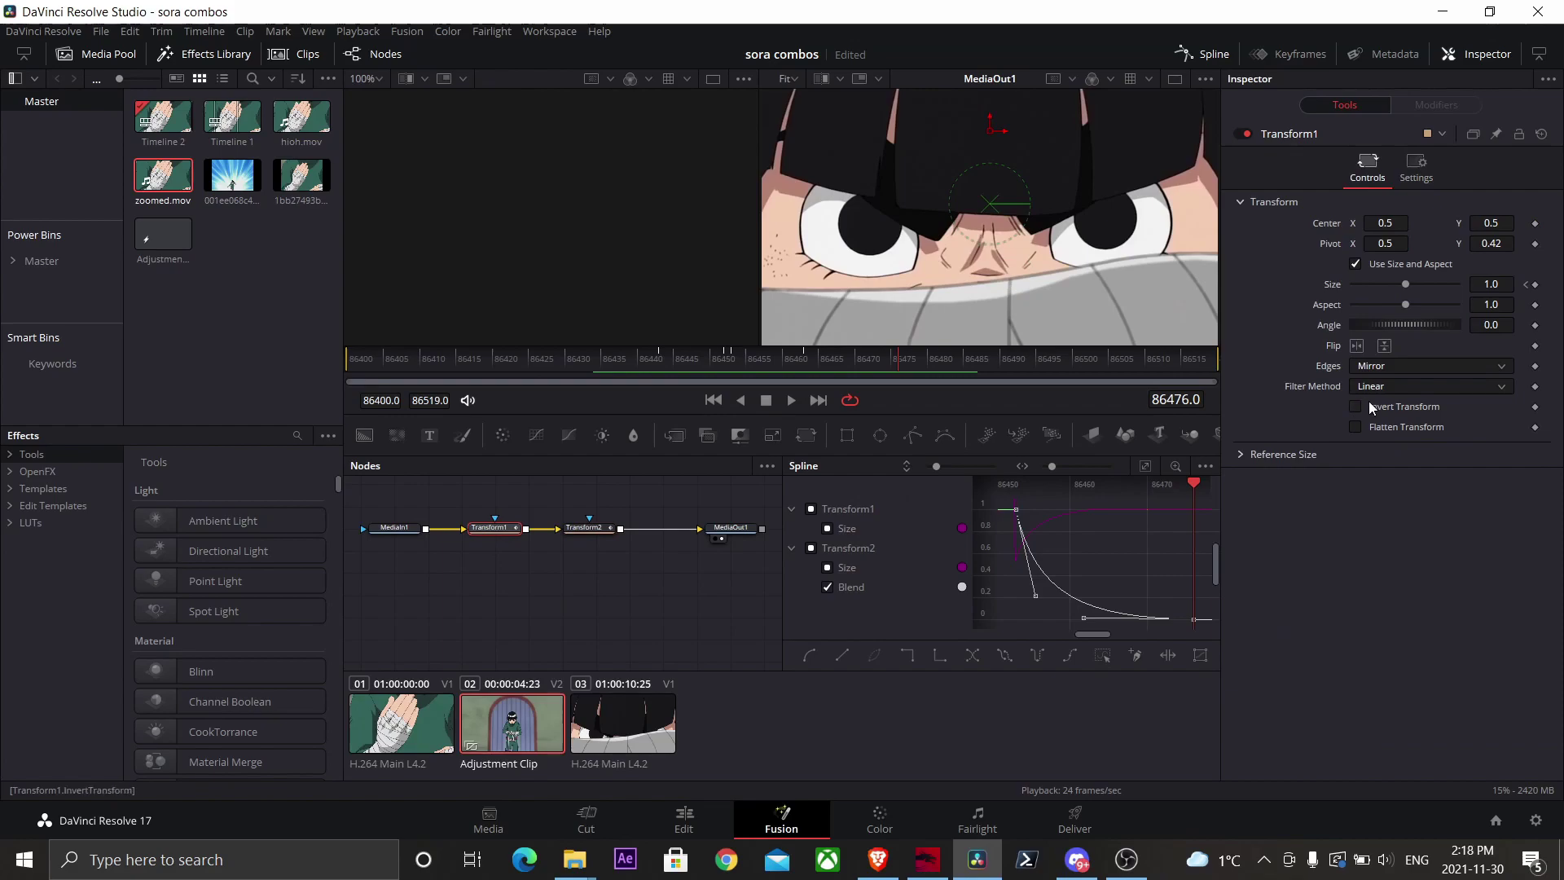
pyautogui.click(1419, 171)
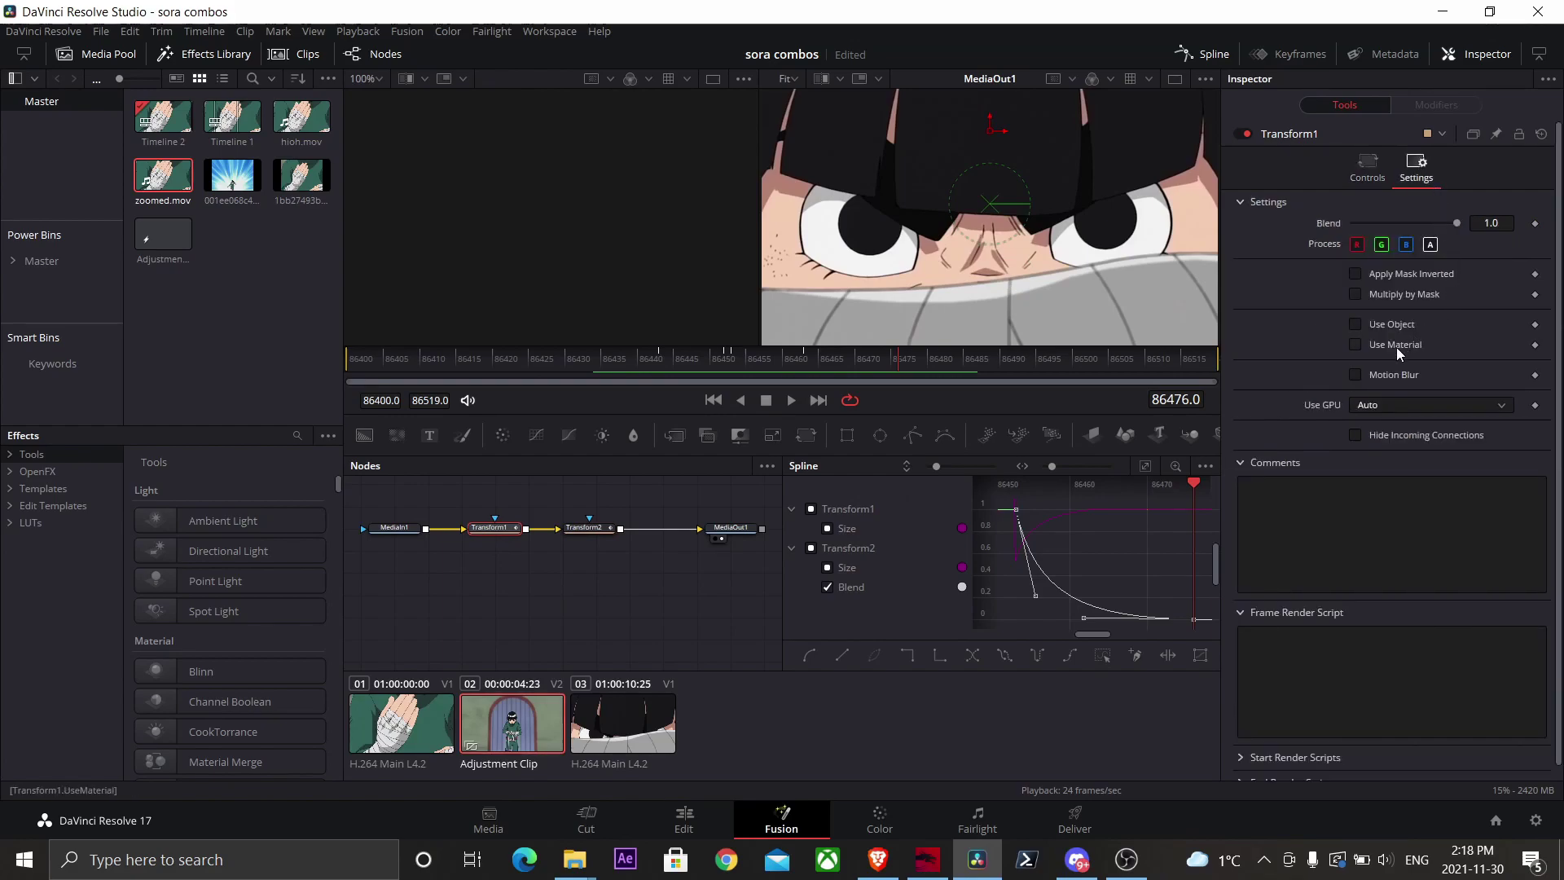
pyautogui.click(1355, 376)
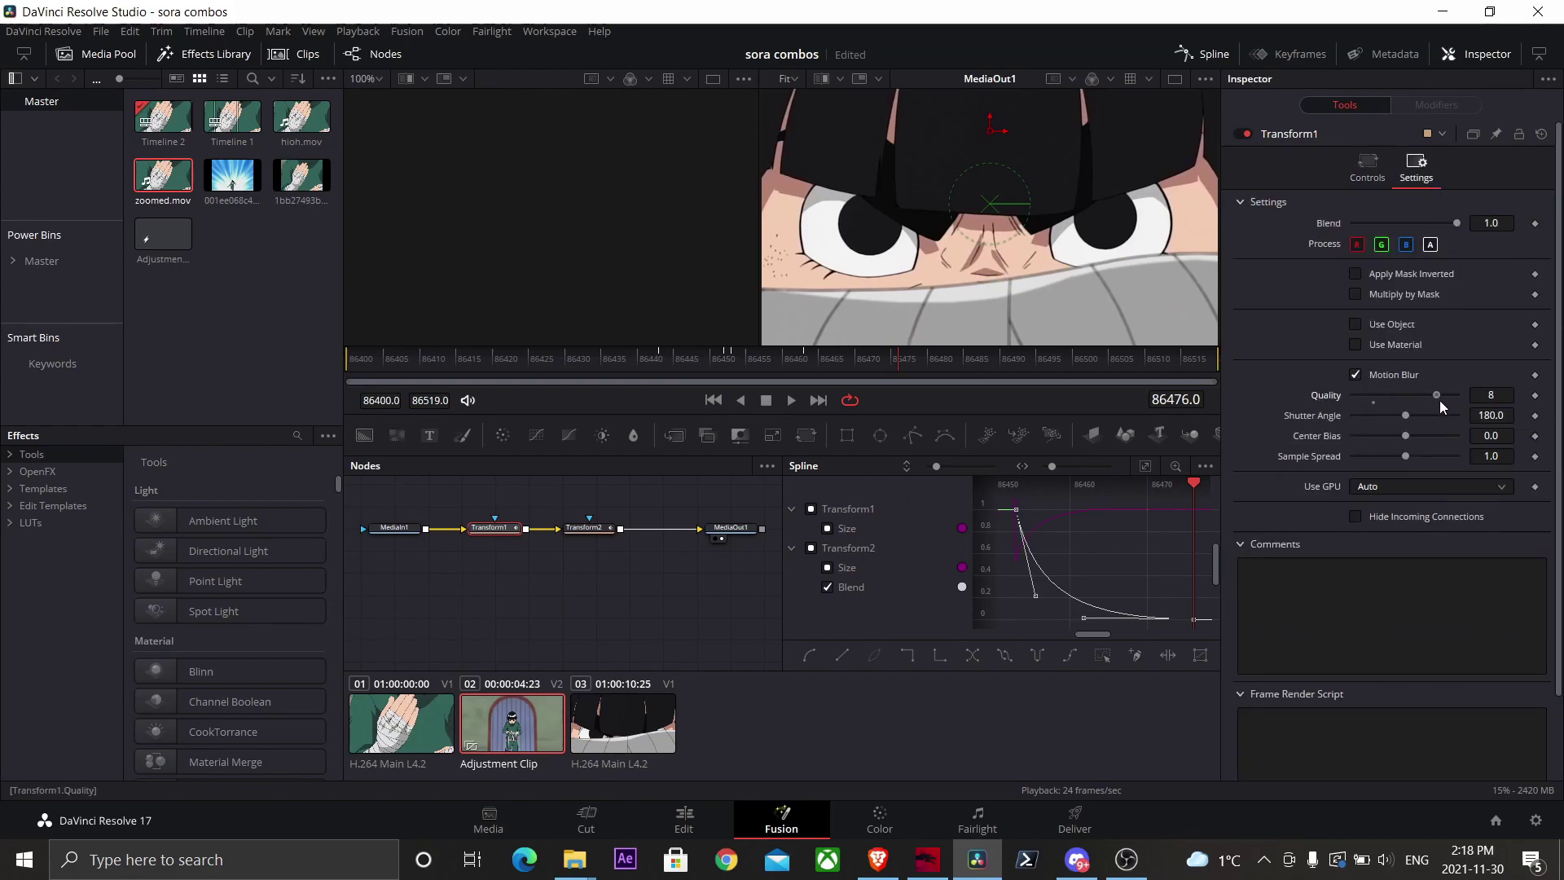
pyautogui.moveTo(1437, 410); pyautogui.dragTo(1434, 417)
# Enable motion blur on Transform2 with Quality 10 and Shutter Angle 330.
pyautogui.click(585, 529)
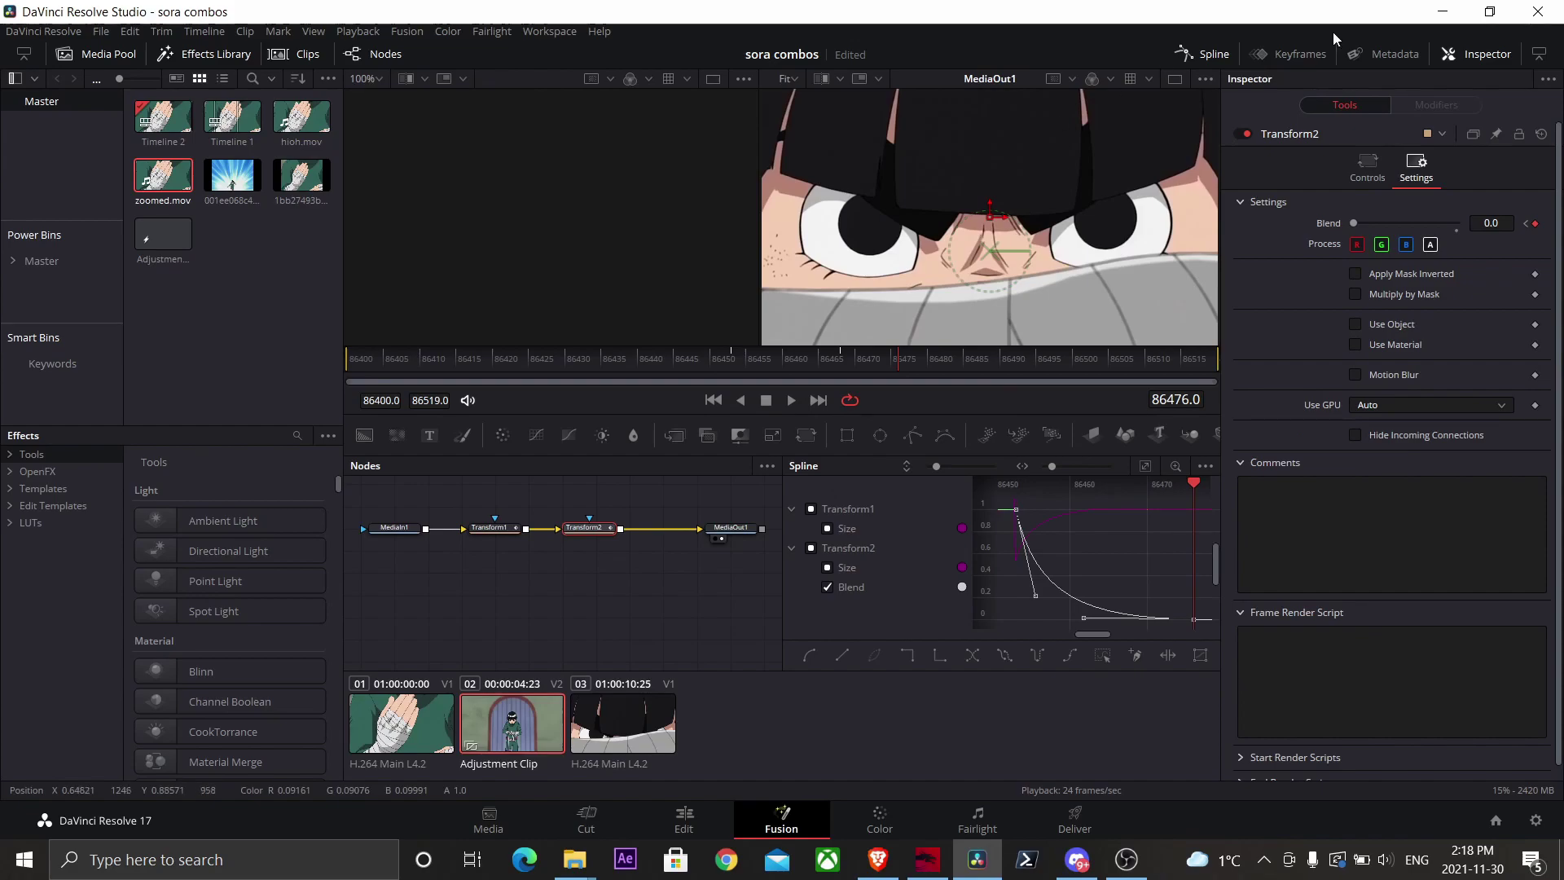
pyautogui.click(1393, 374)
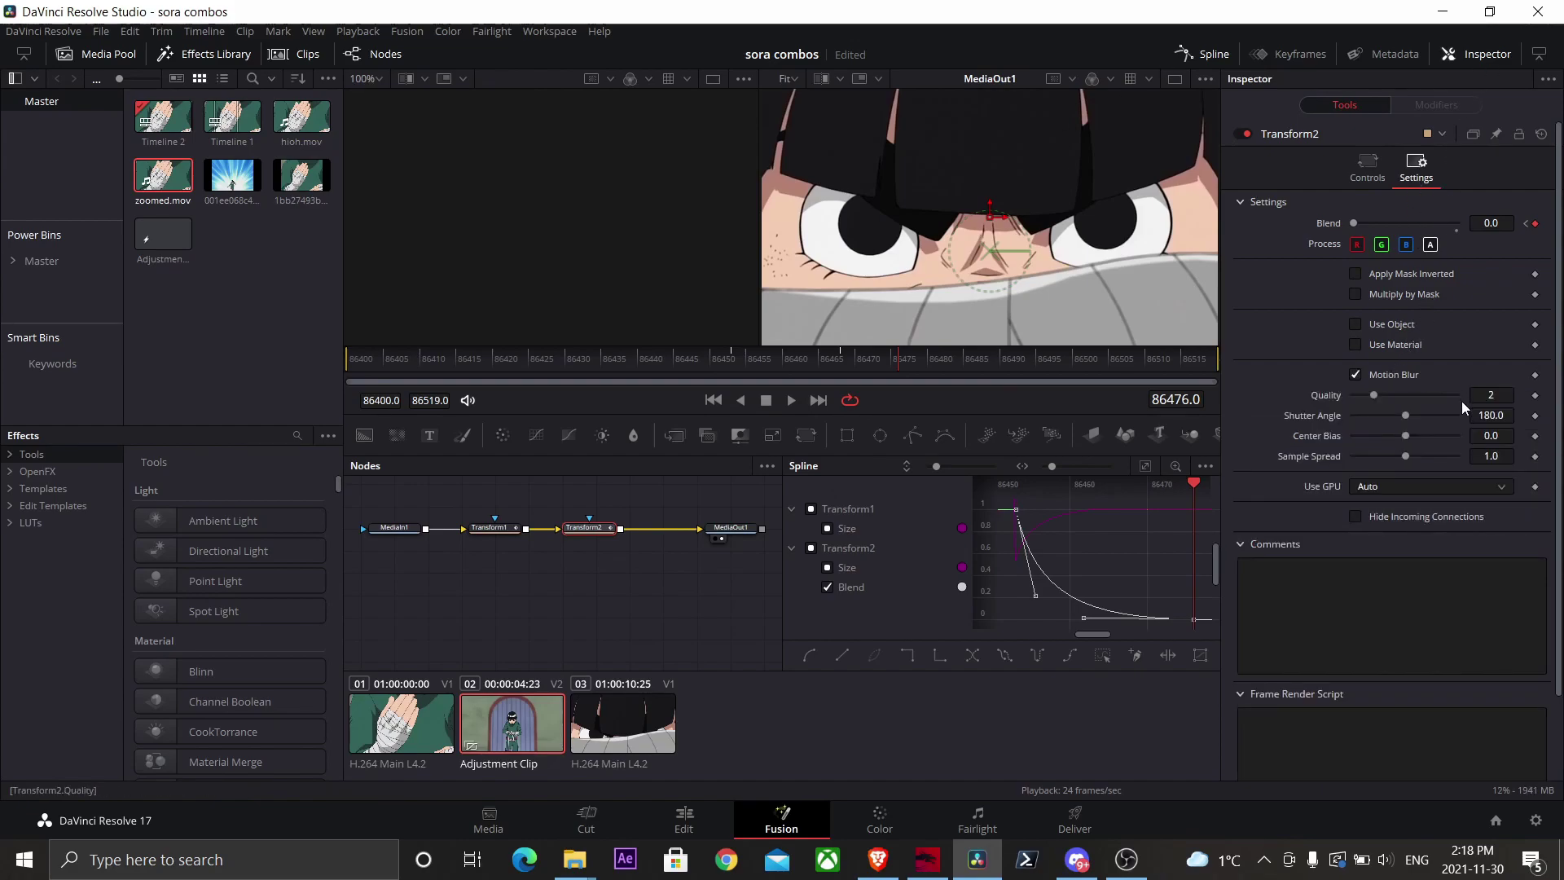
pyautogui.scroll(4, 1447, 400)
pyautogui.scroll(5, 1442, 417)
pyautogui.click(663, 361)
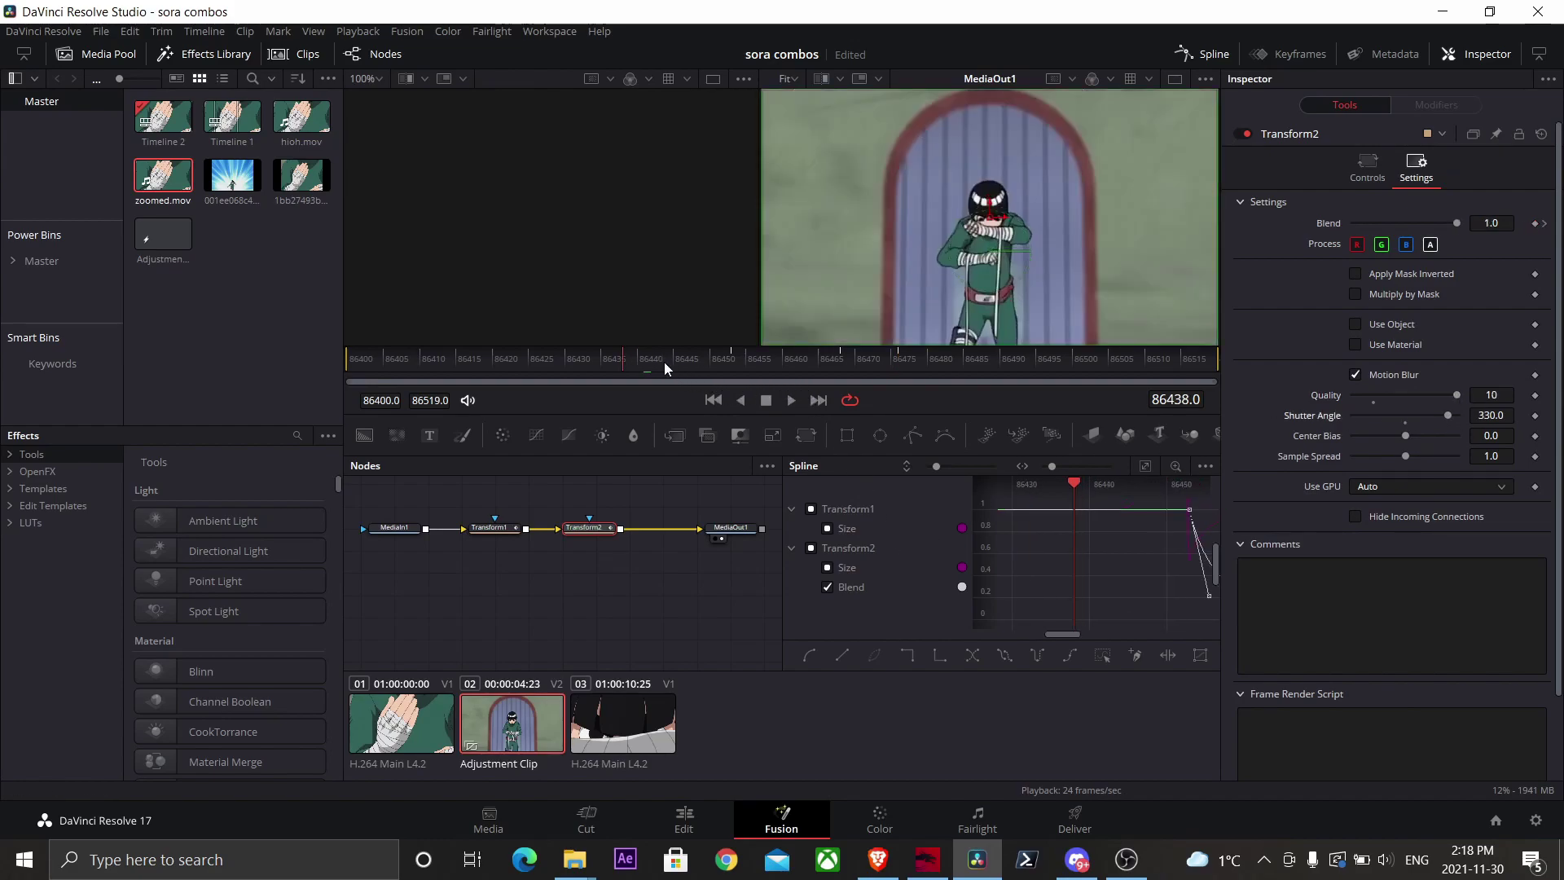
pyautogui.click(789, 404)
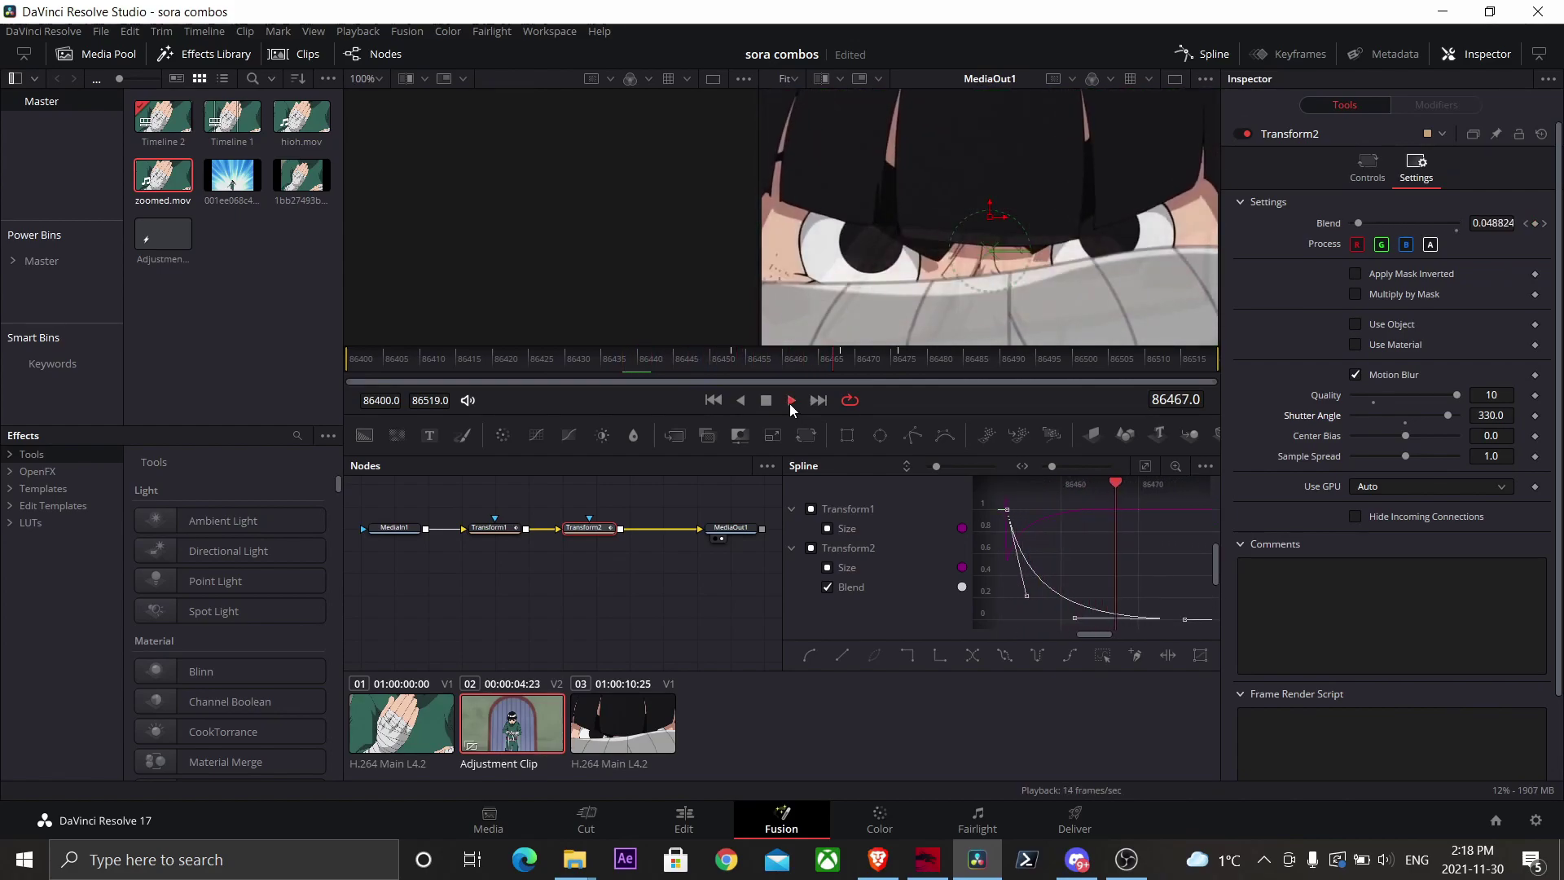
pyautogui.click(667, 366)
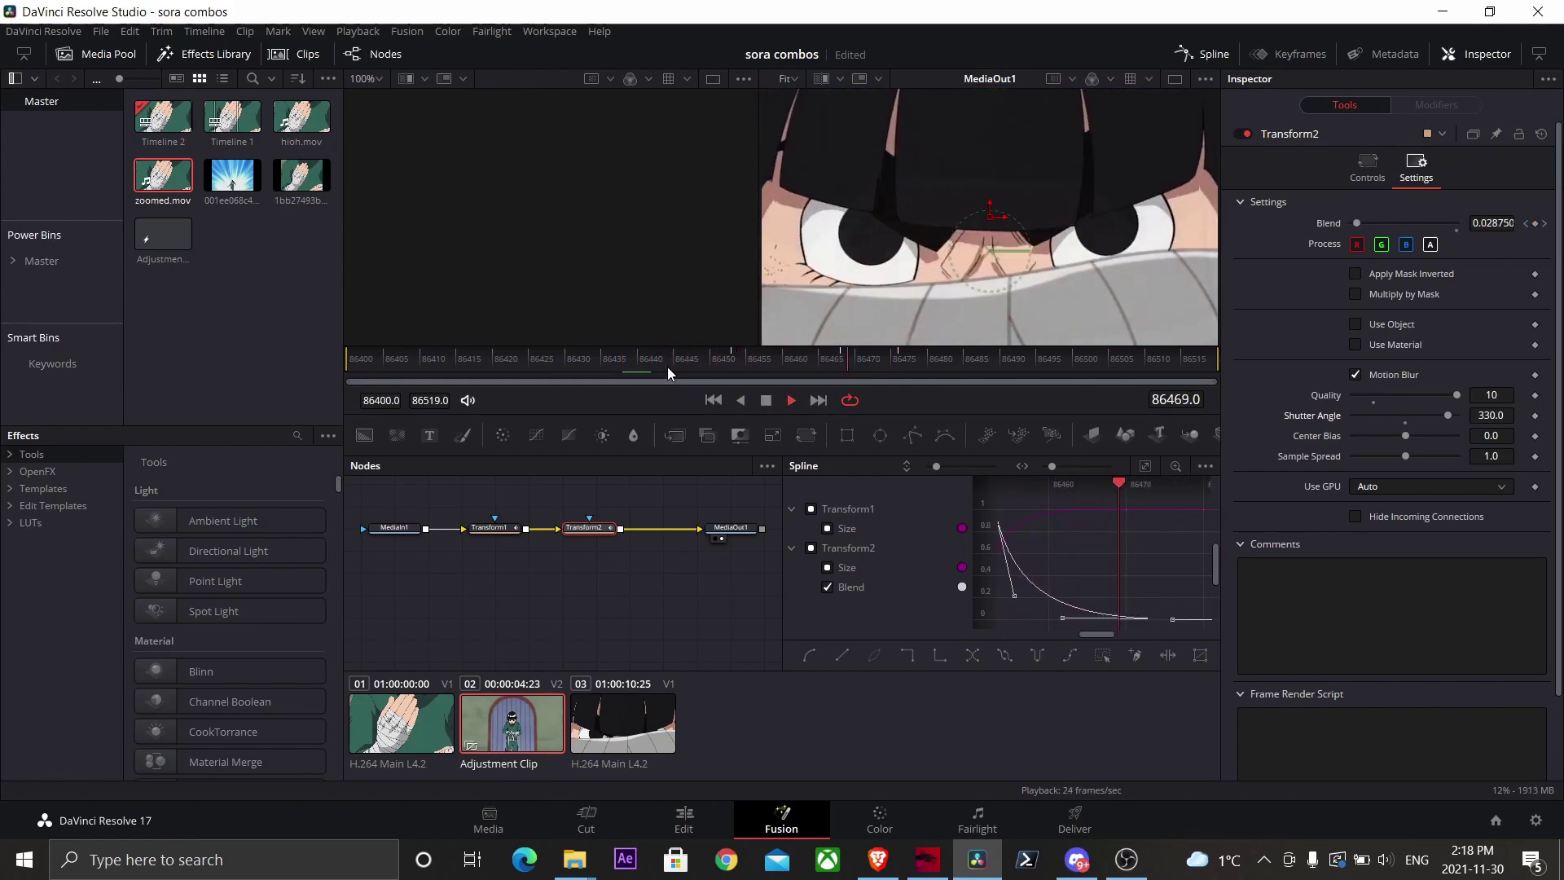
pyautogui.click(647, 364)
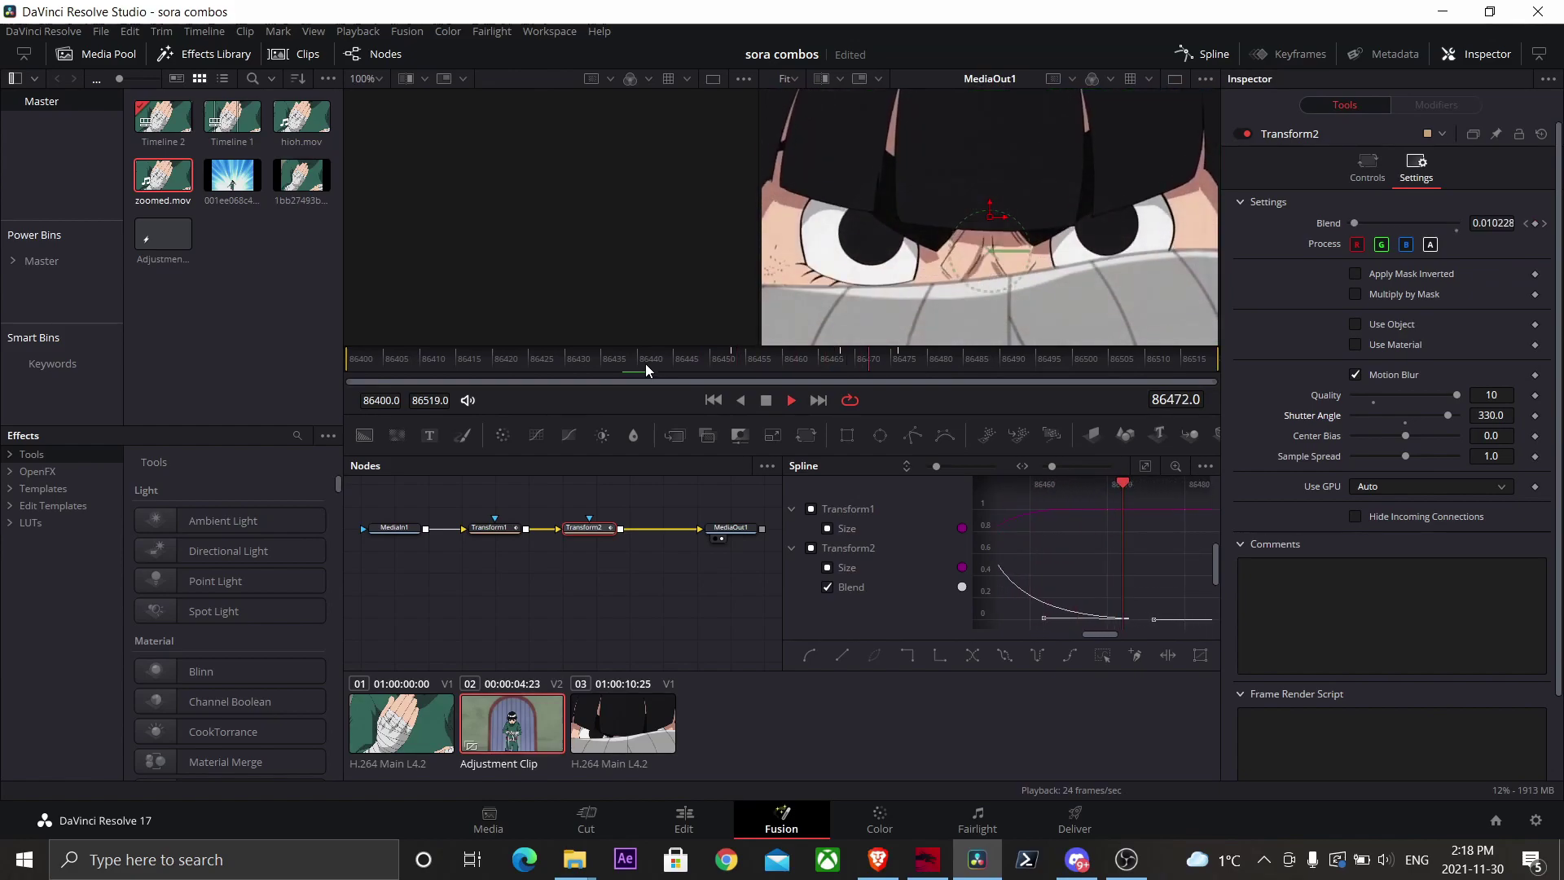
pyautogui.click(648, 359)
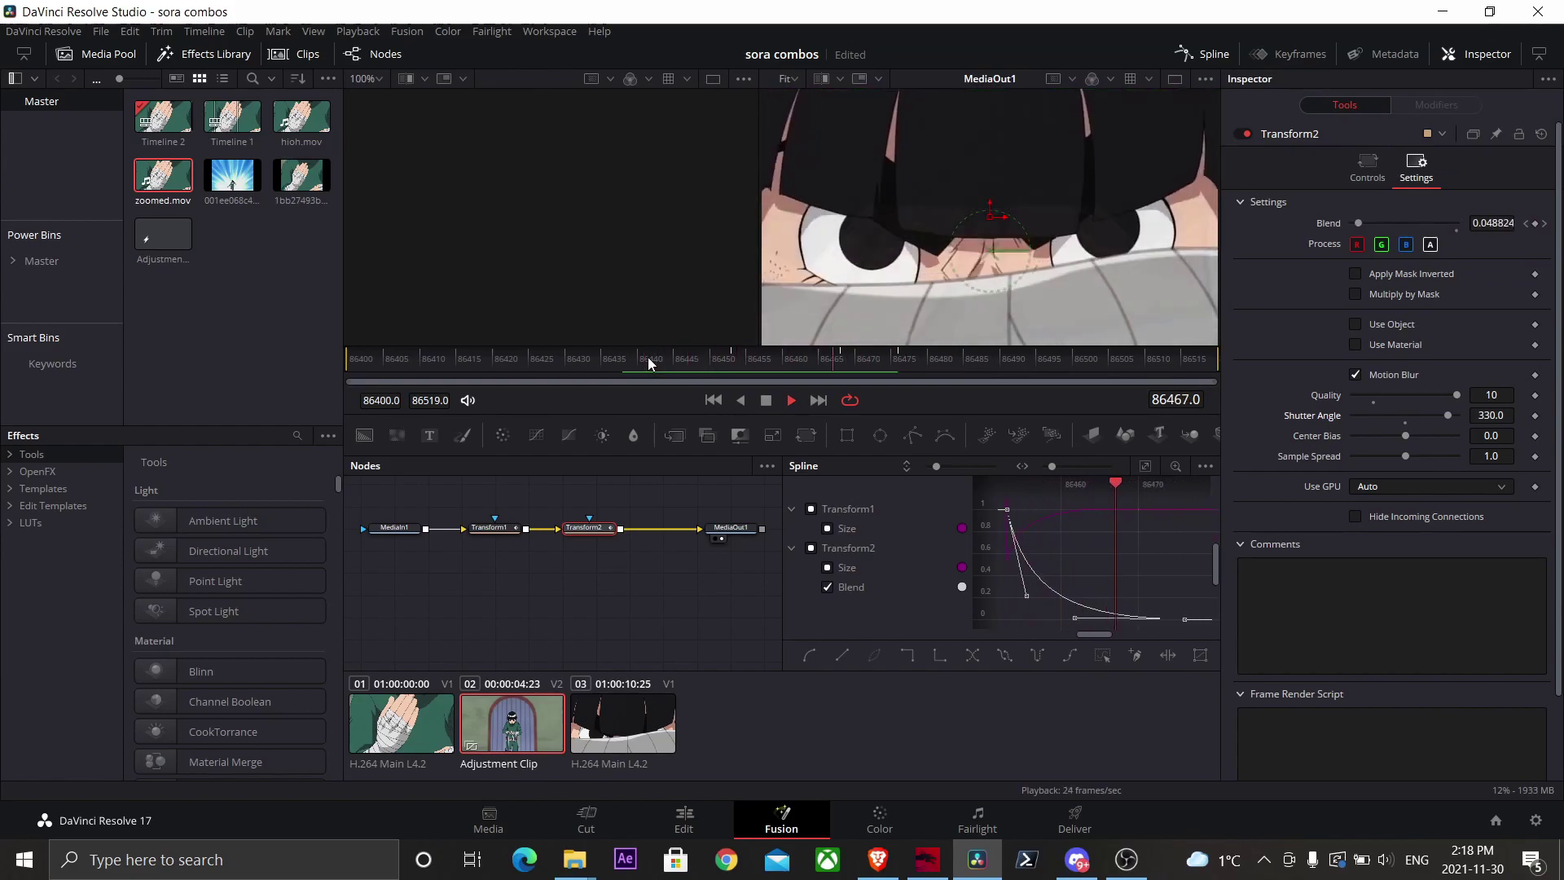
pyautogui.click(640, 359)
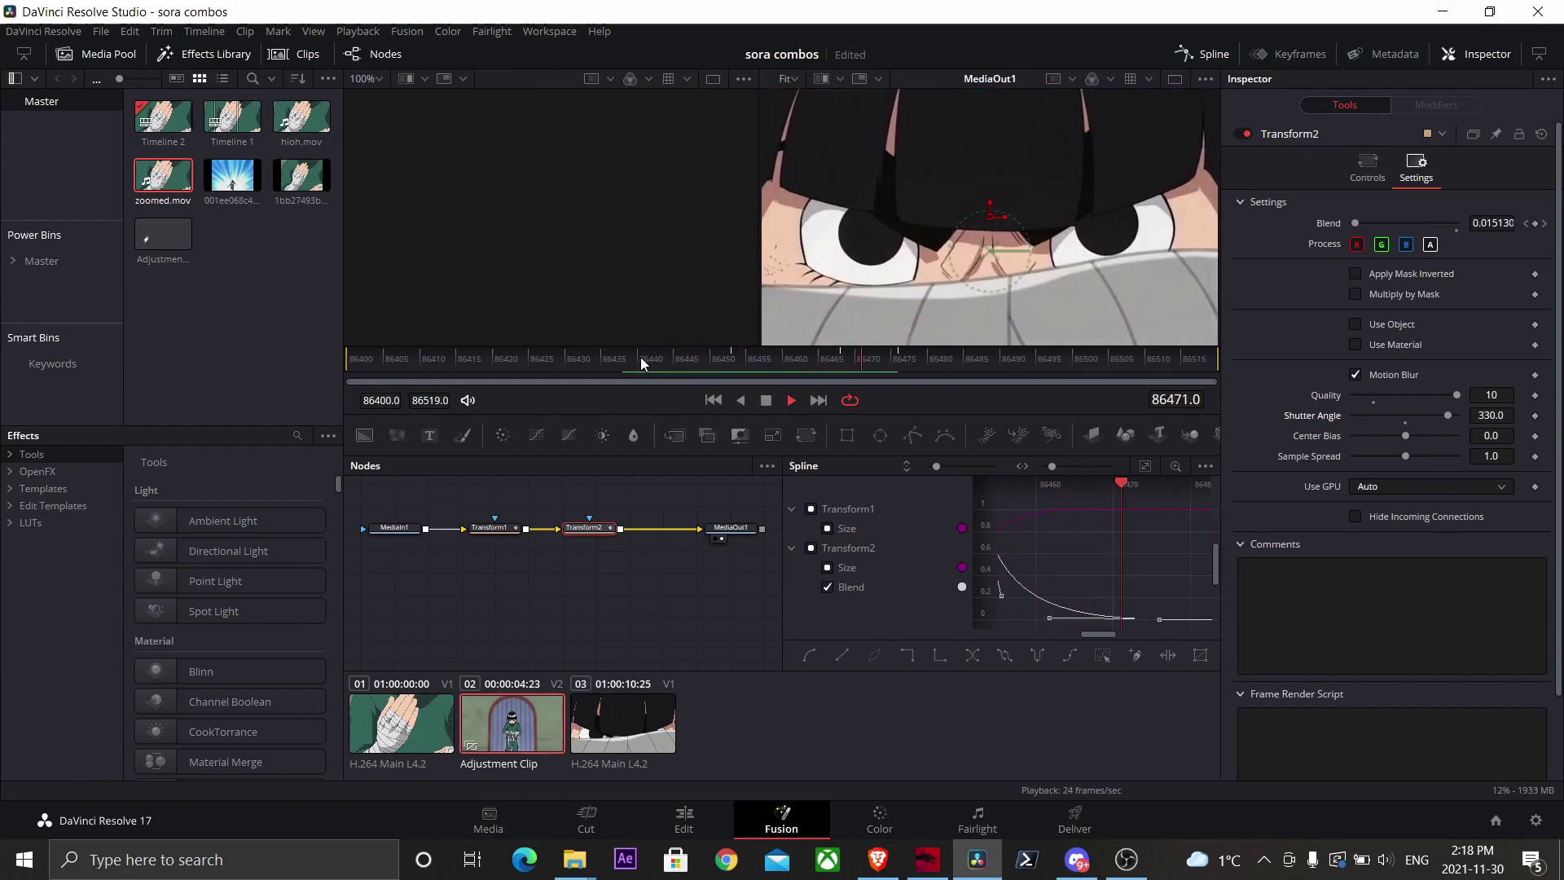
pyautogui.click(640, 357)
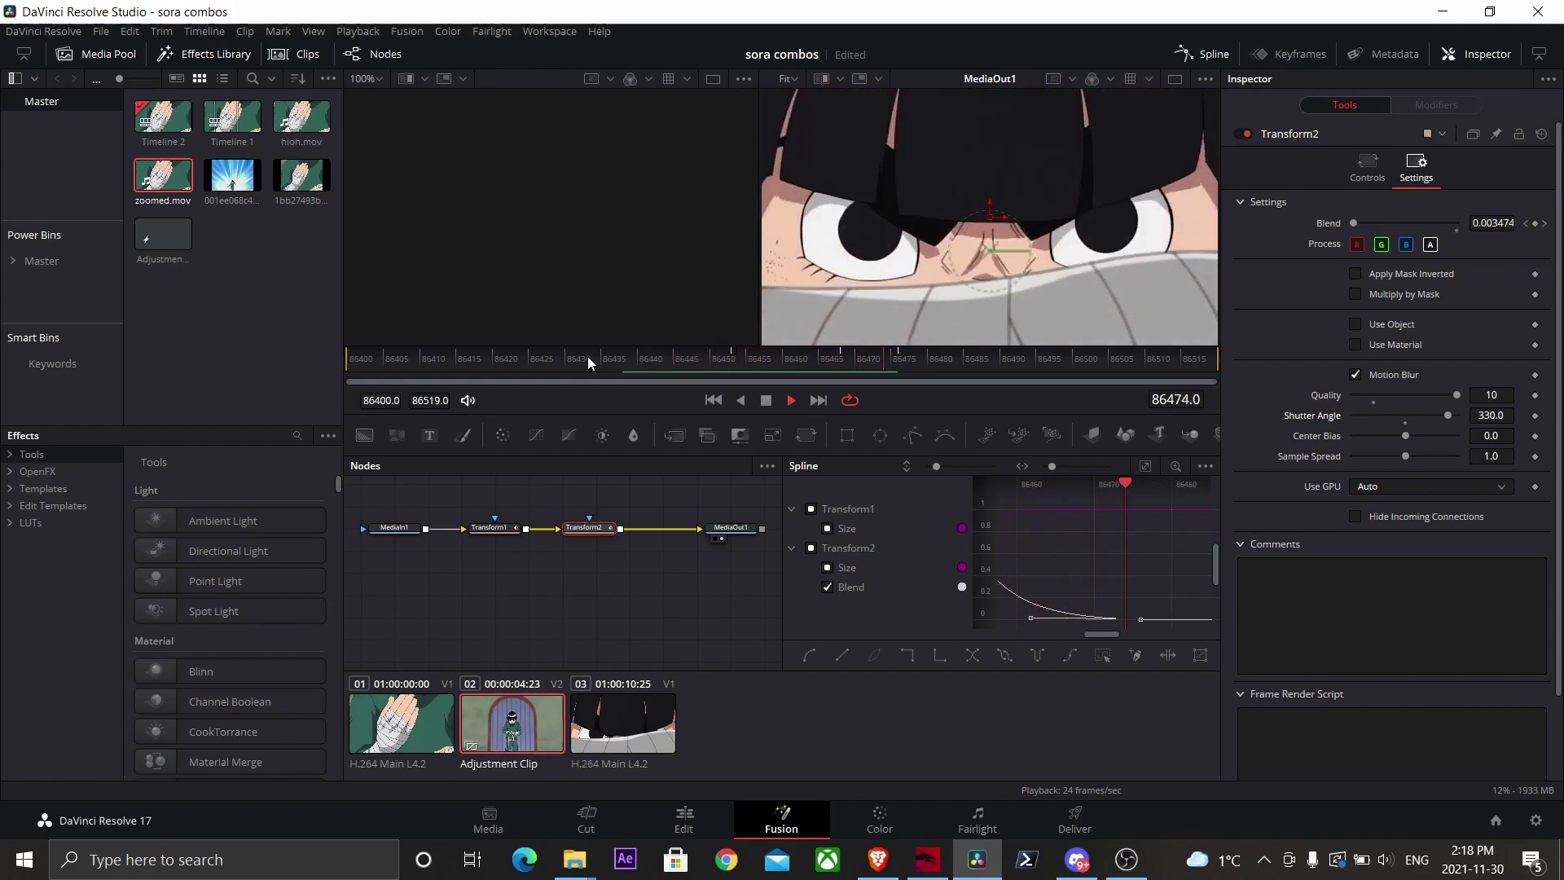
pyautogui.click(554, 357)
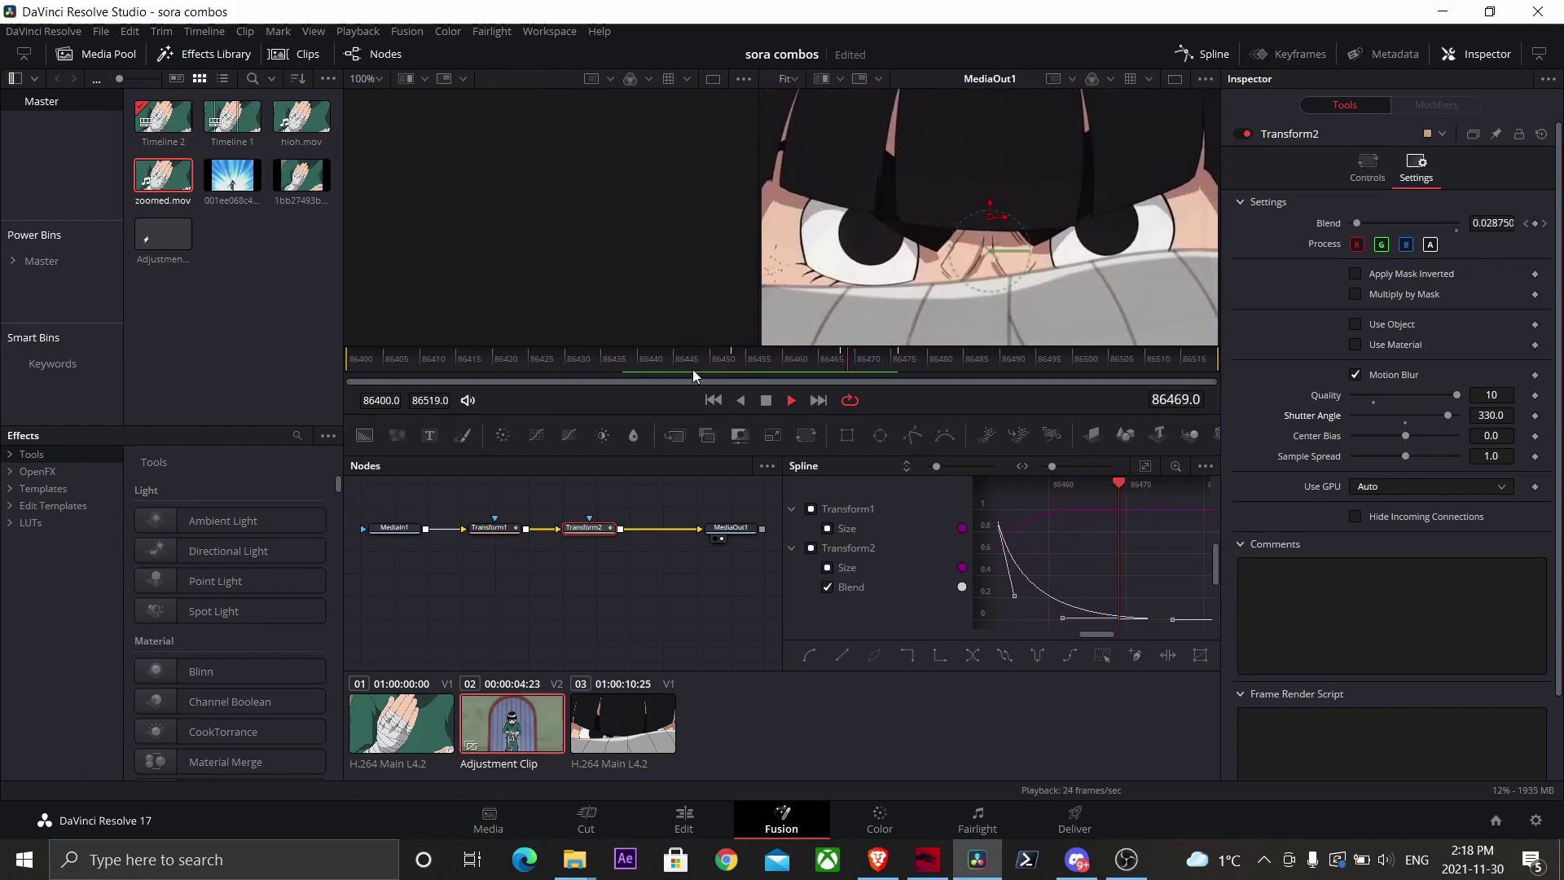